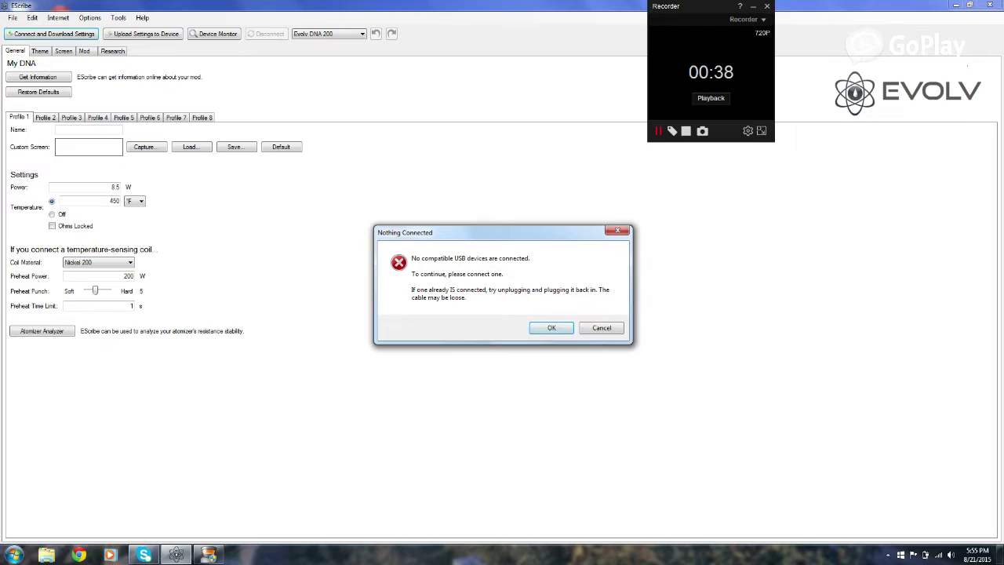
Dismiss the missing-device warning, connect to the OHS LAW MODS device and download its settings
{"action": "left_click", "coordinate": [601, 328]}
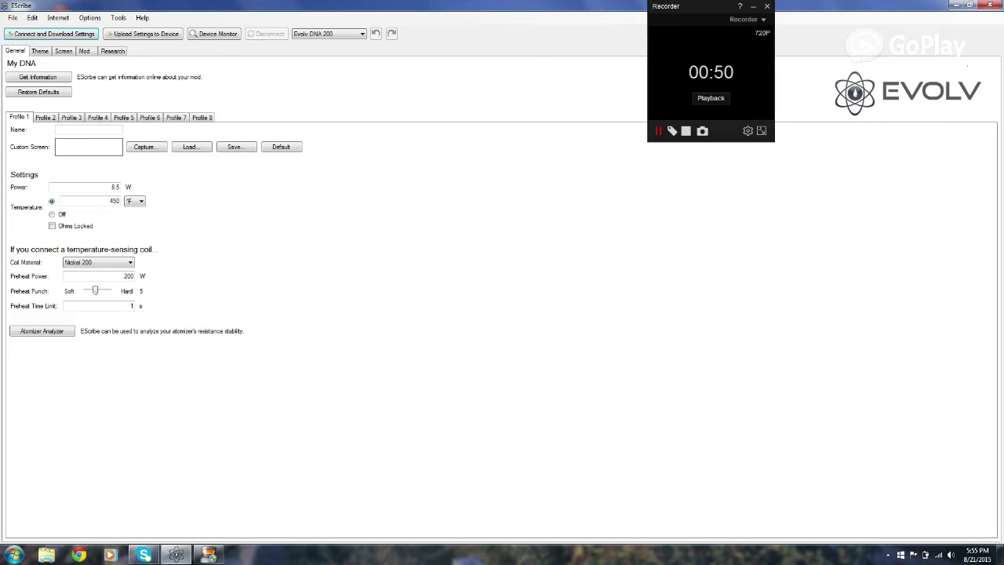
{"action": "key", "text": "Return"}
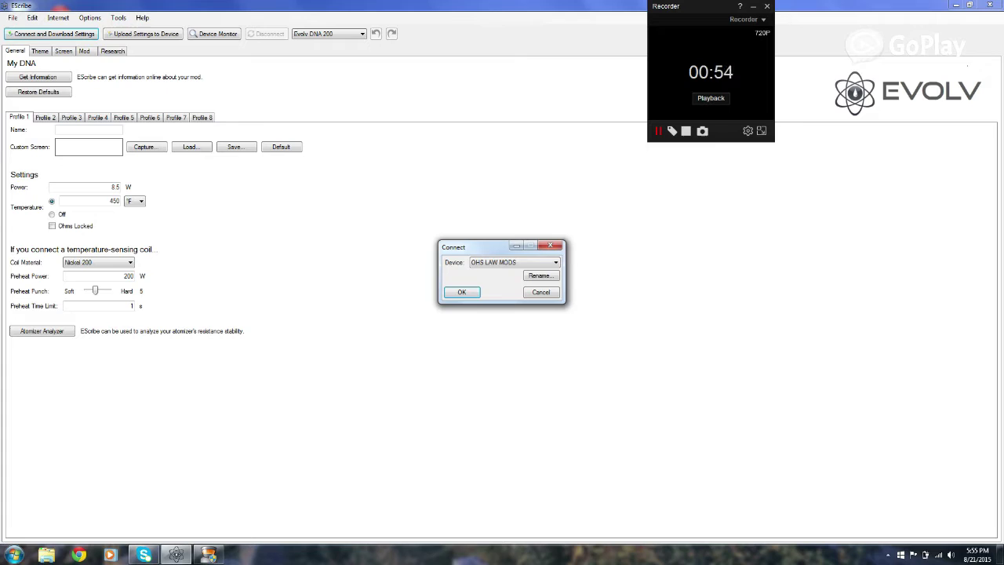
{"action": "key", "text": "Return"}
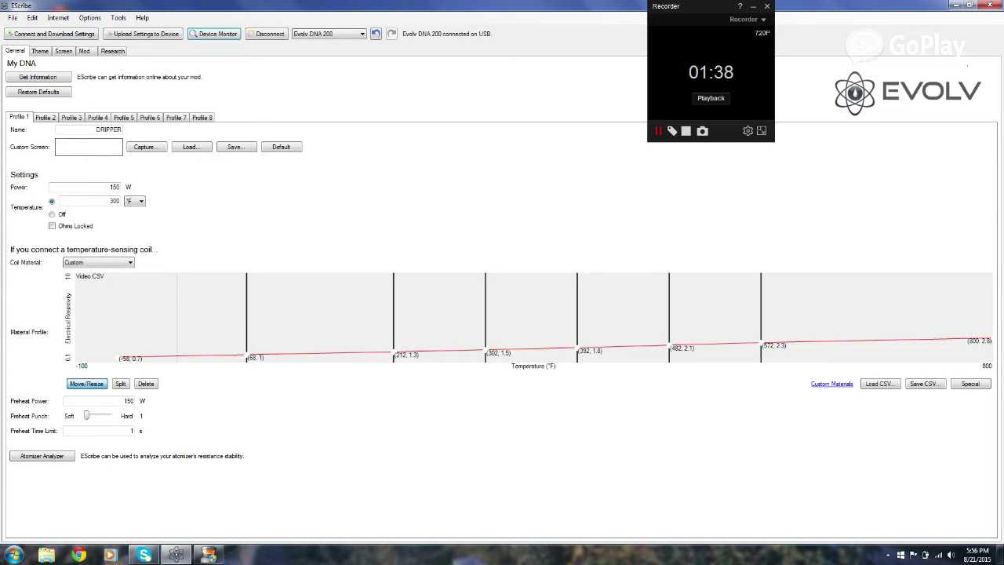
Select Custom as the coil material for Profile 1
{"action": "left_click", "coordinate": [98, 262]}
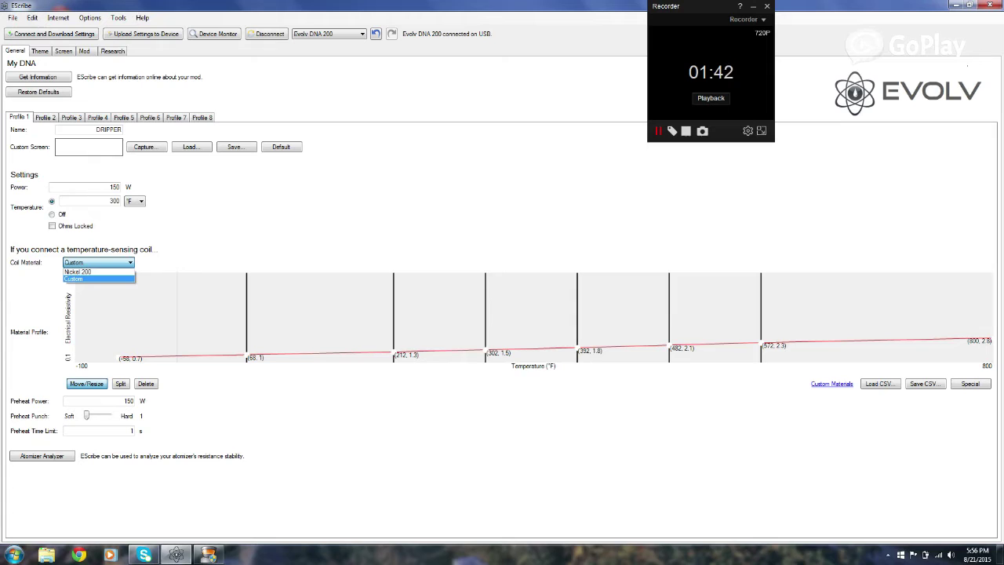
{"action": "left_click", "coordinate": [98, 279]}
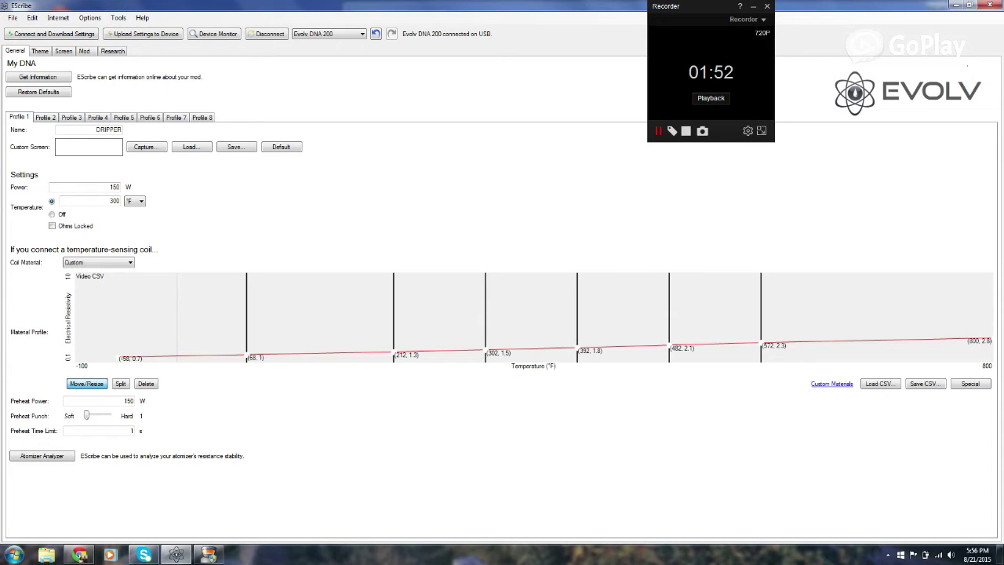
Switch to the Custom Materials page in Chrome, maximize it and open the Steam Engine calculator
{"action": "mouse_move", "coordinate": [79, 553]}
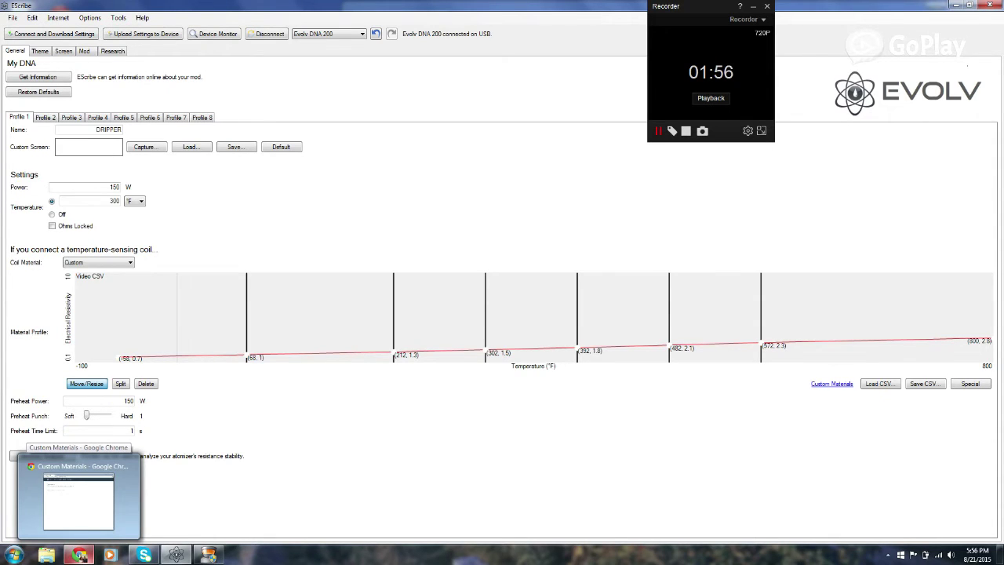
{"action": "left_click", "coordinate": [79, 502]}
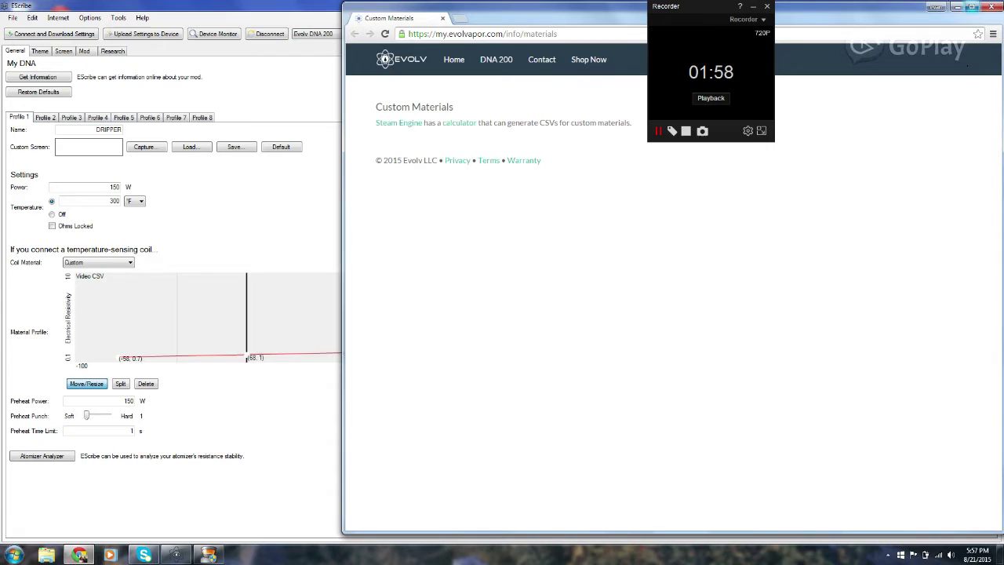
{"action": "left_click", "coordinate": [971, 6]}
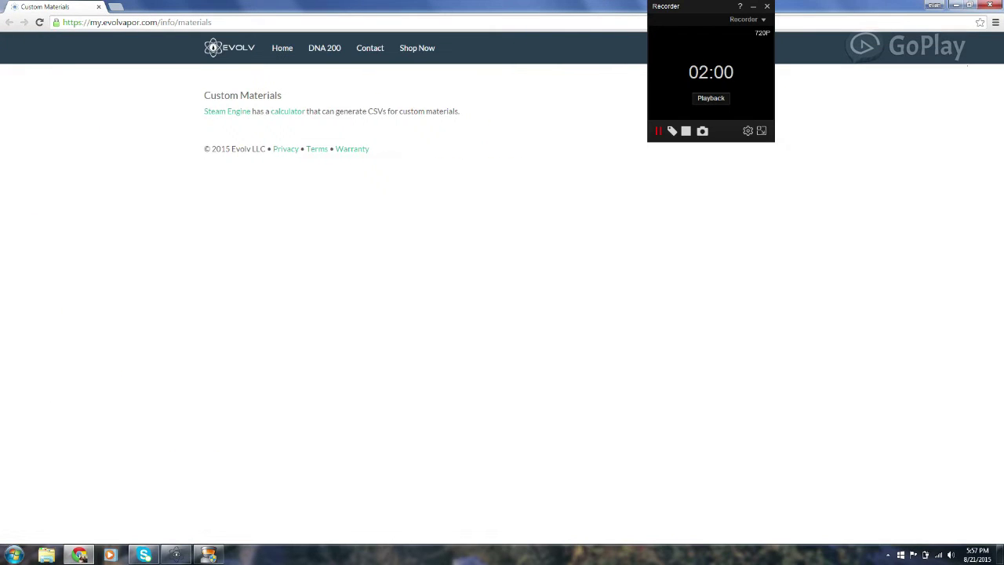
{"action": "left_click", "coordinate": [287, 111]}
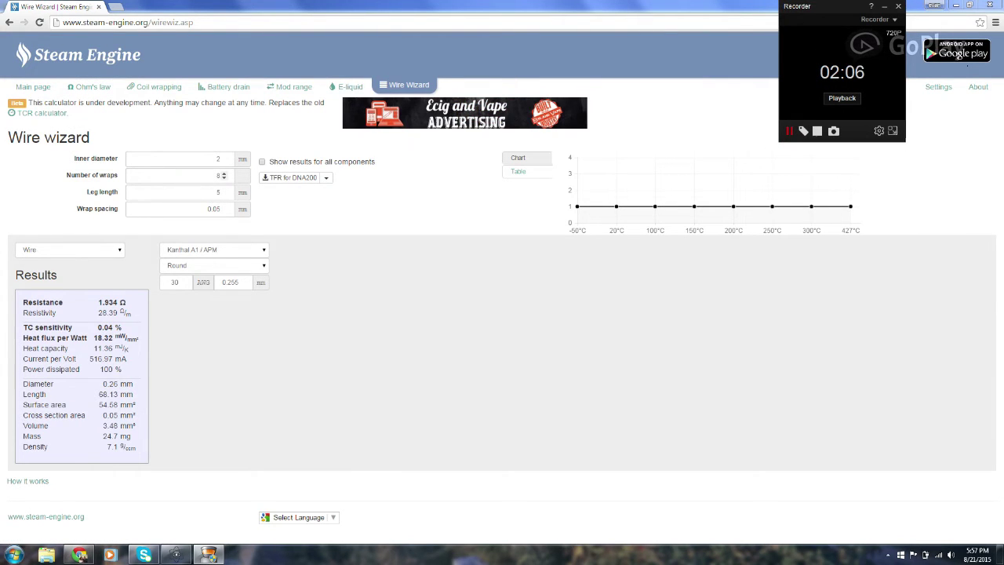
Set the coil's inner diameter to 3 mm, number of wraps to 6, leg length to 2 mm and wrap spacing to 0.01 mm
{"action": "left_click", "coordinate": [220, 159]}
{"action": "double_click", "coordinate": [219, 158]}
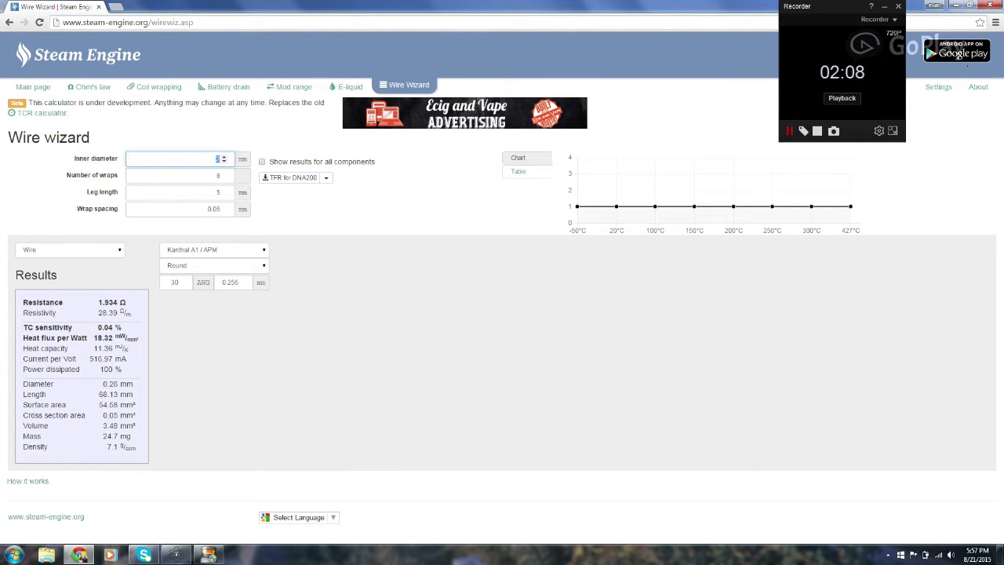
{"action": "type", "text": "3"}
{"action": "key", "text": "Tab"}
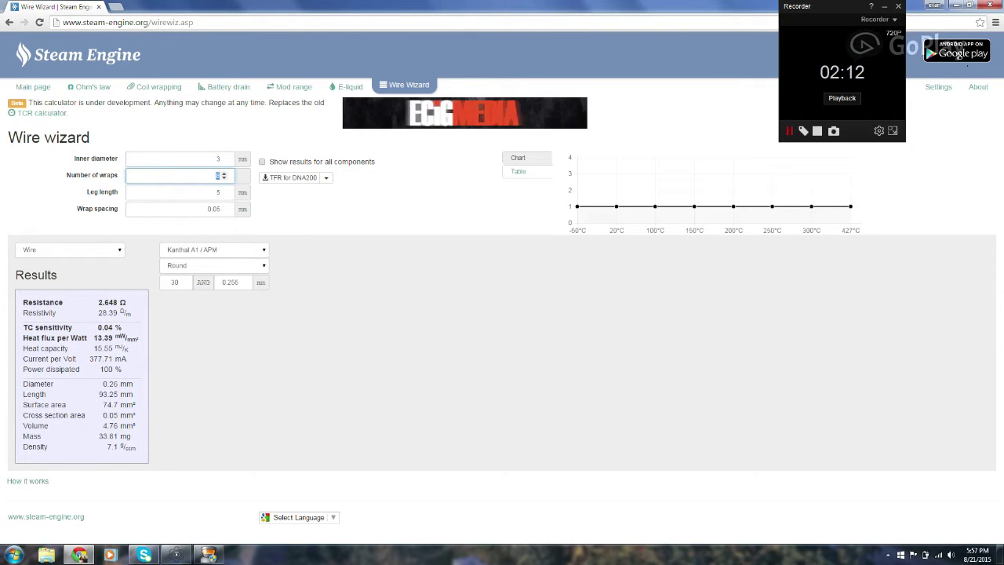
{"action": "type", "text": "6"}
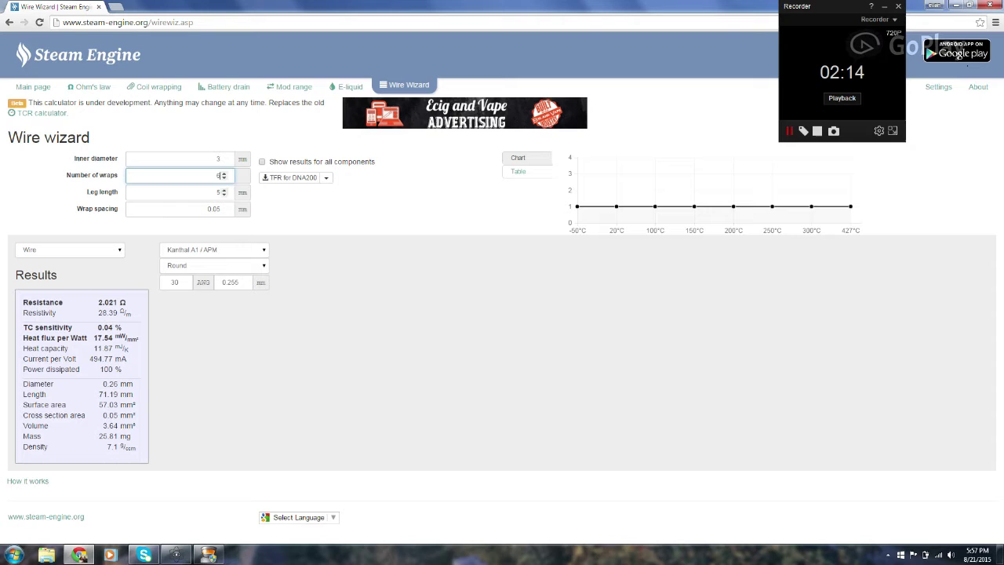
{"action": "key", "text": "Tab"}
{"action": "type", "text": "2"}
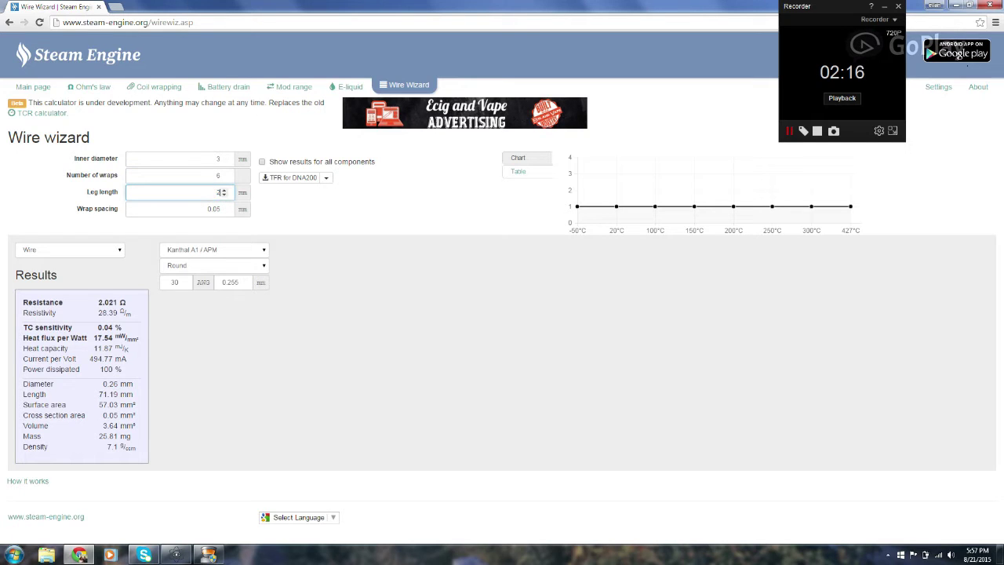
{"action": "left_click_drag", "start_coordinate": [220, 209], "coordinate": [216, 208]}
{"action": "type", "text": "1"}
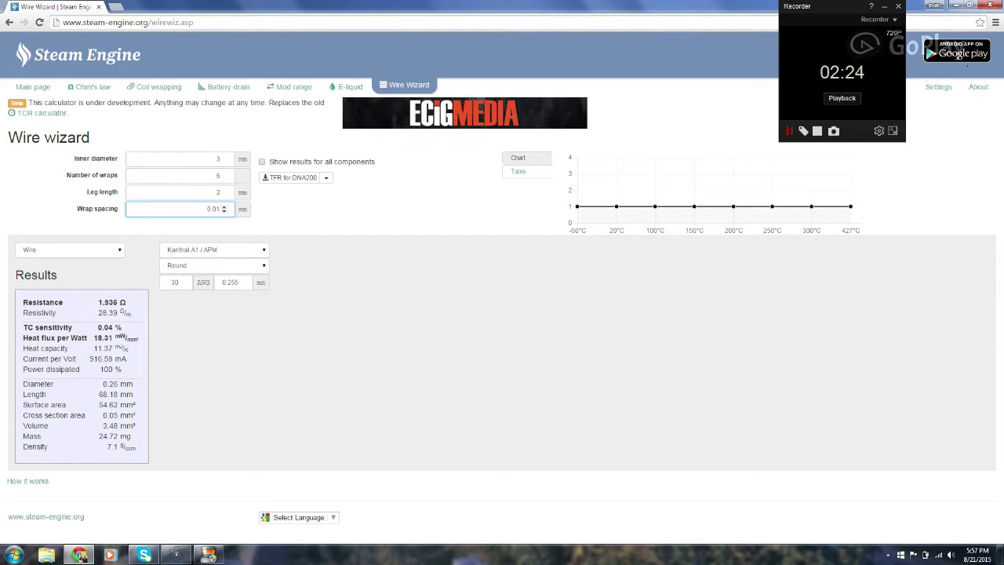
Change the coil's wire construction to Clapton with a Parallel core
{"action": "left_click", "coordinate": [70, 249]}
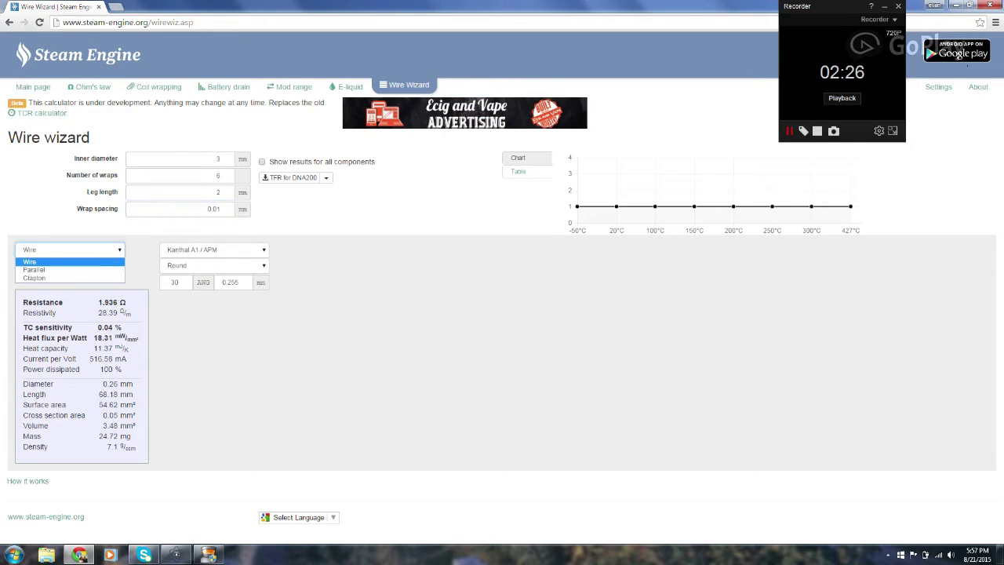
{"action": "key", "text": "Down"}
{"action": "key", "text": "Down"}
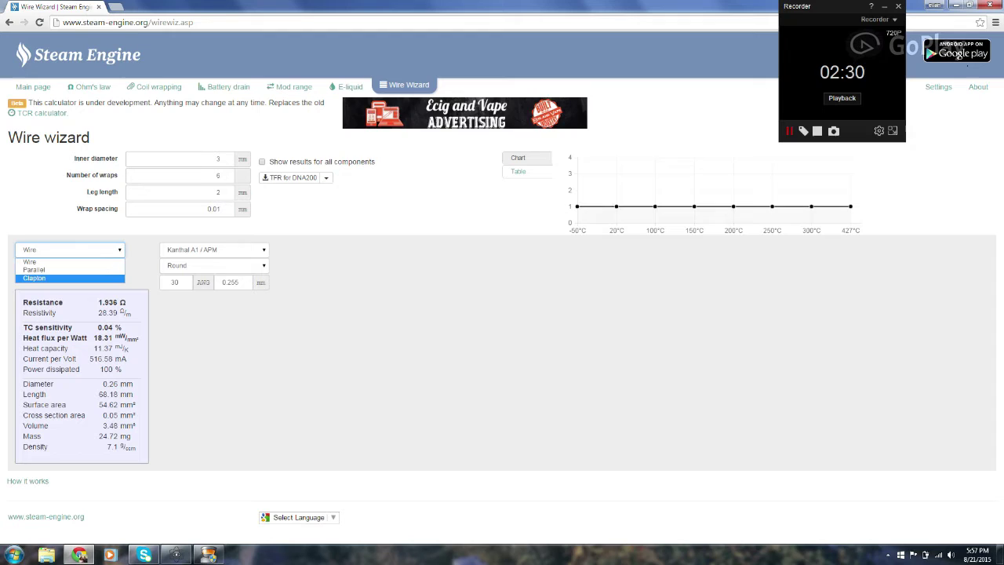
{"action": "key", "text": "Up"}
{"action": "key", "text": "Down"}
{"action": "key", "text": "Return"}
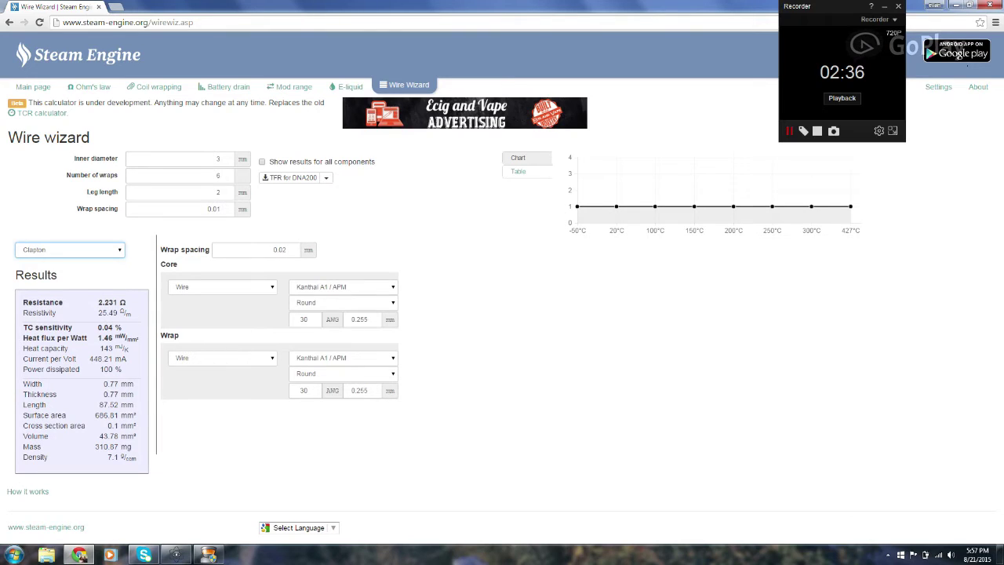
{"action": "left_click", "coordinate": [222, 286]}
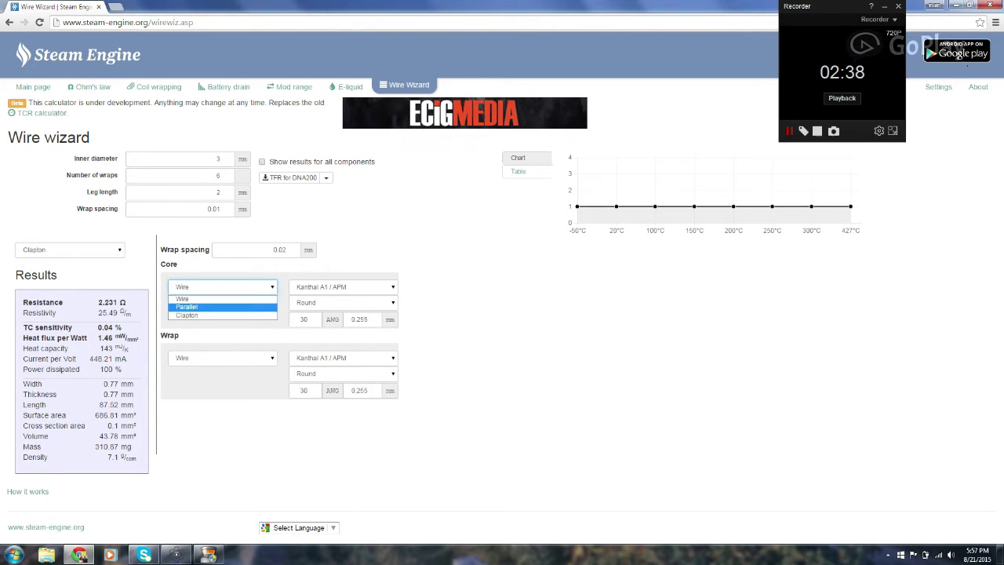
{"action": "left_click", "coordinate": [222, 306]}
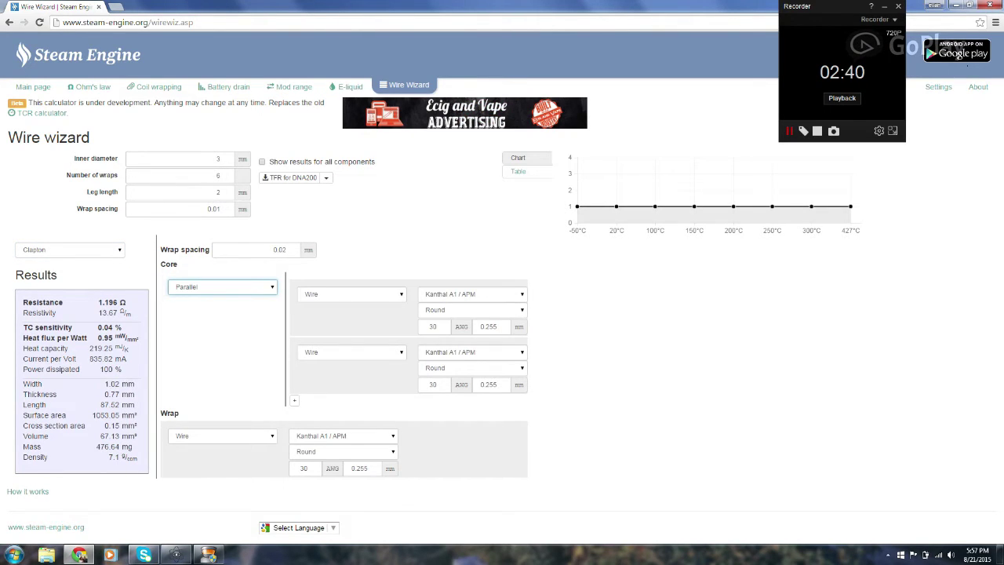
Keep Kanthal A1 / APM for the first core wire and set its gauge to 26 AWG
{"action": "key", "text": "Tab"}
{"action": "key", "text": "Tab"}
{"action": "key", "text": "alt+Down"}
{"action": "key", "text": "Escape"}
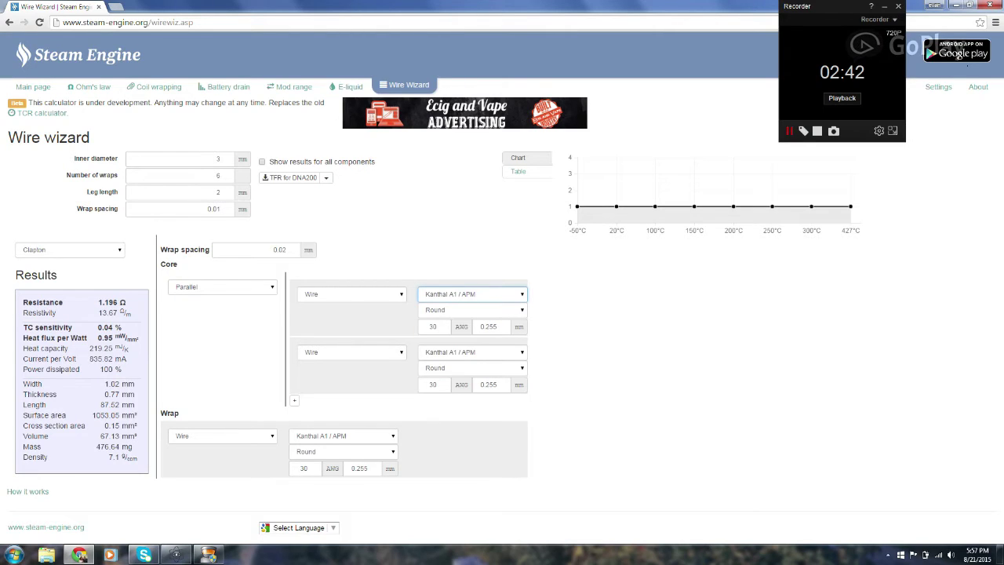
{"action": "key", "text": "Tab"}
{"action": "key", "text": "Tab"}
{"action": "type", "text": "28"}
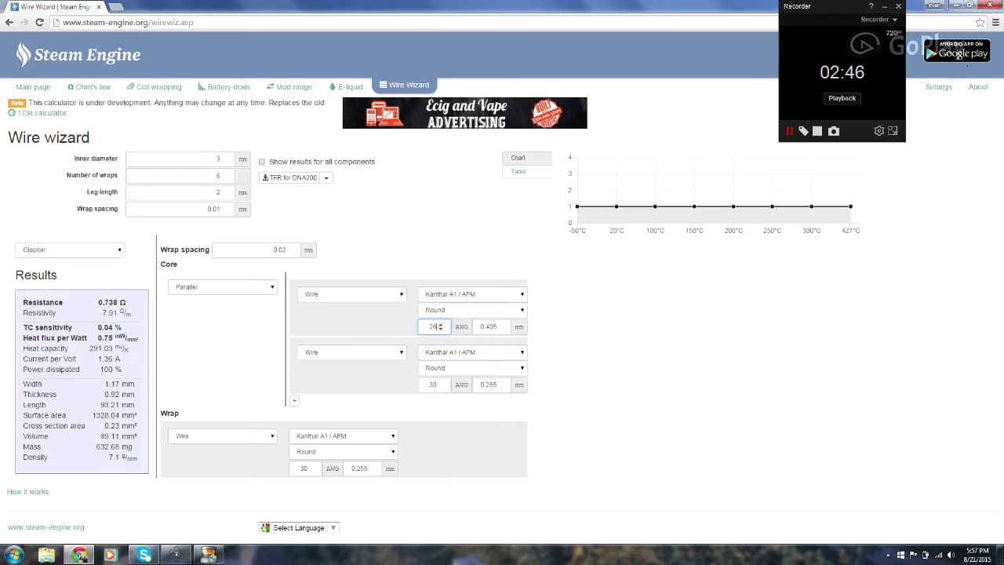
{"action": "key", "text": "Tab"}
Set the second core wire to Nickel Ni200 at 28 AWG
{"action": "left_click", "coordinate": [472, 352]}
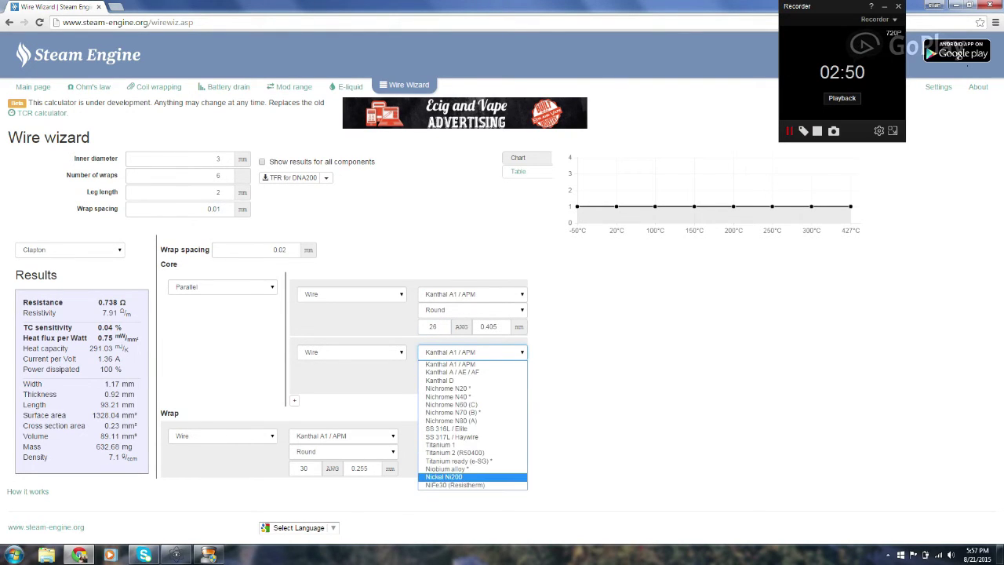
{"action": "key", "text": "Return"}
{"action": "key", "text": "Tab"}
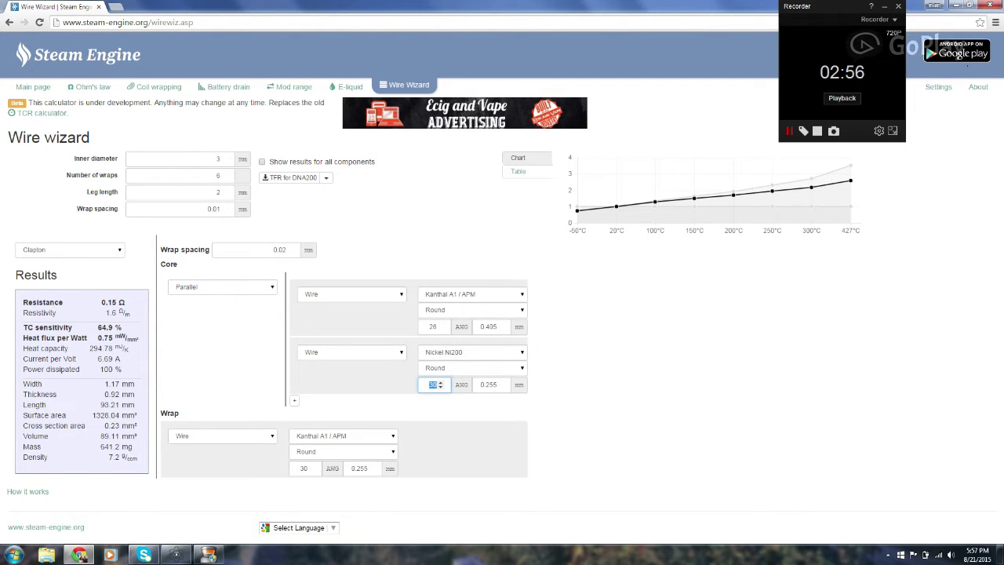
{"action": "type", "text": "28"}
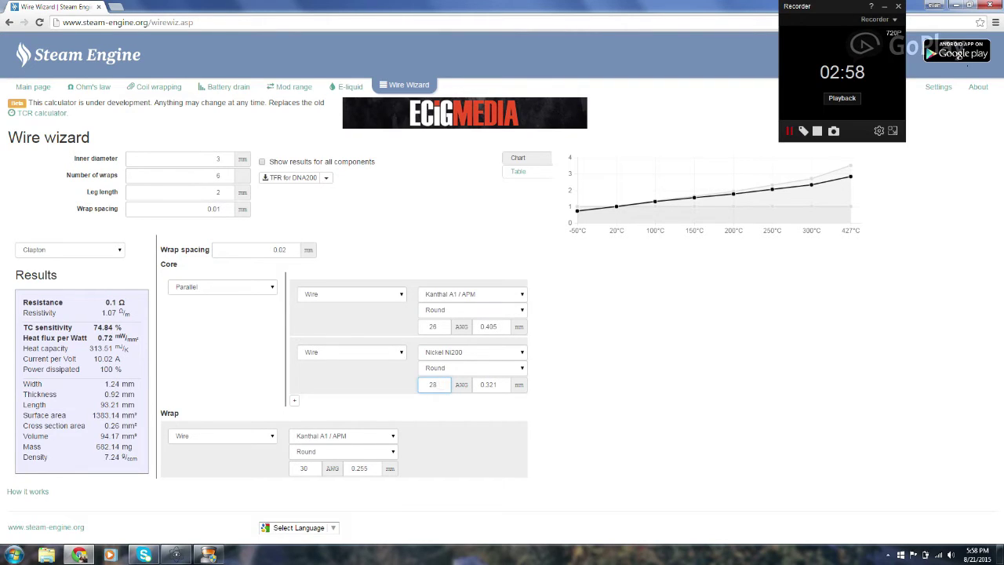
{"action": "left_click", "coordinate": [958, 53]}
Set the Clapton wrap wire to 34 AWG, keeping a single wire of Kanthal A1 / APM
{"action": "double_click", "coordinate": [303, 468]}
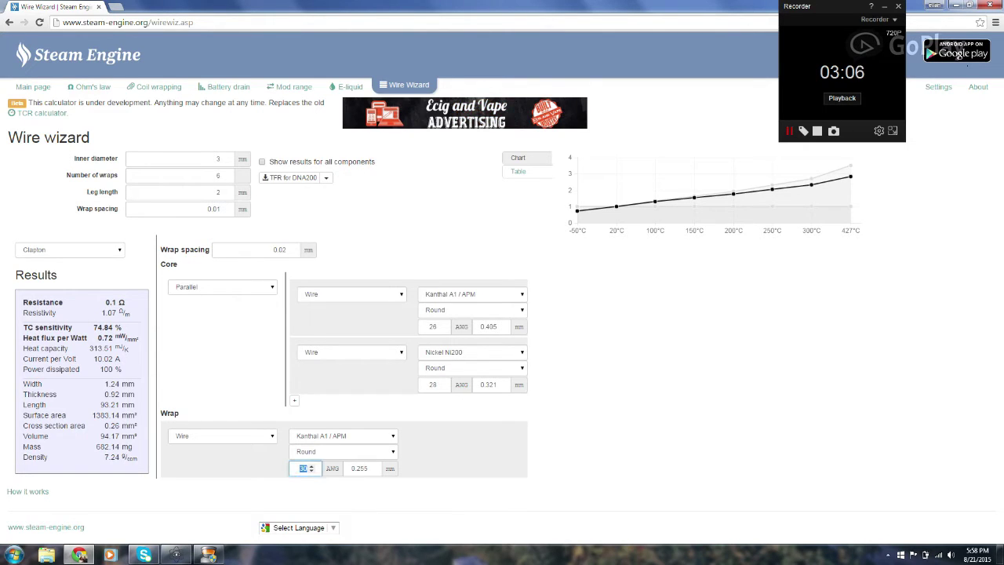
{"action": "type", "text": "34"}
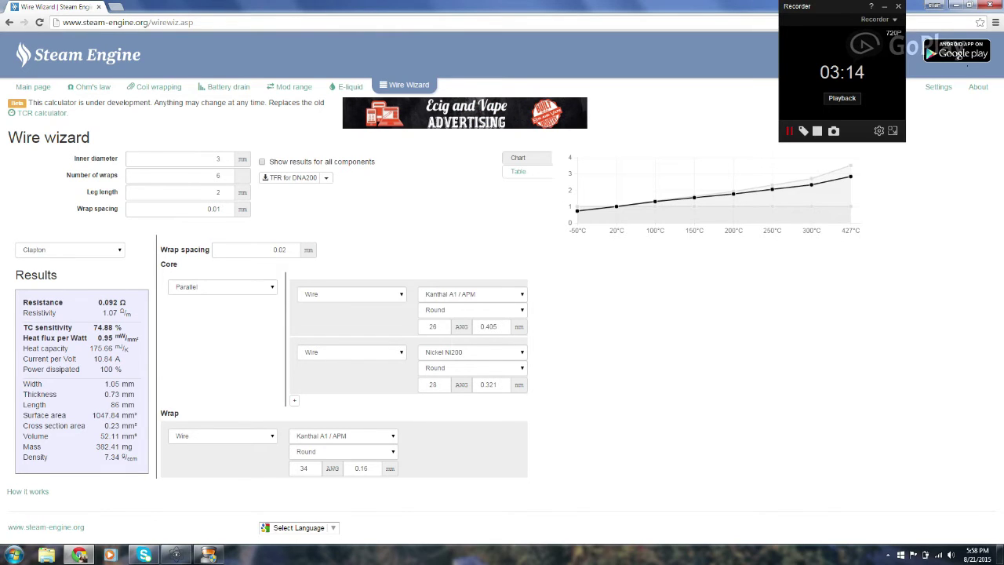
{"action": "left_click", "coordinate": [343, 435]}
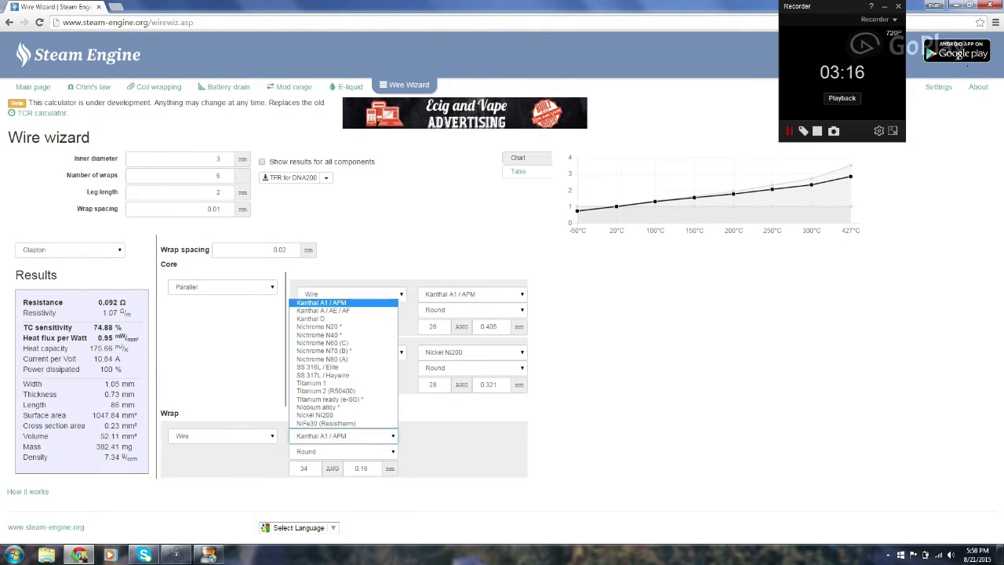
{"action": "key", "text": "Escape"}
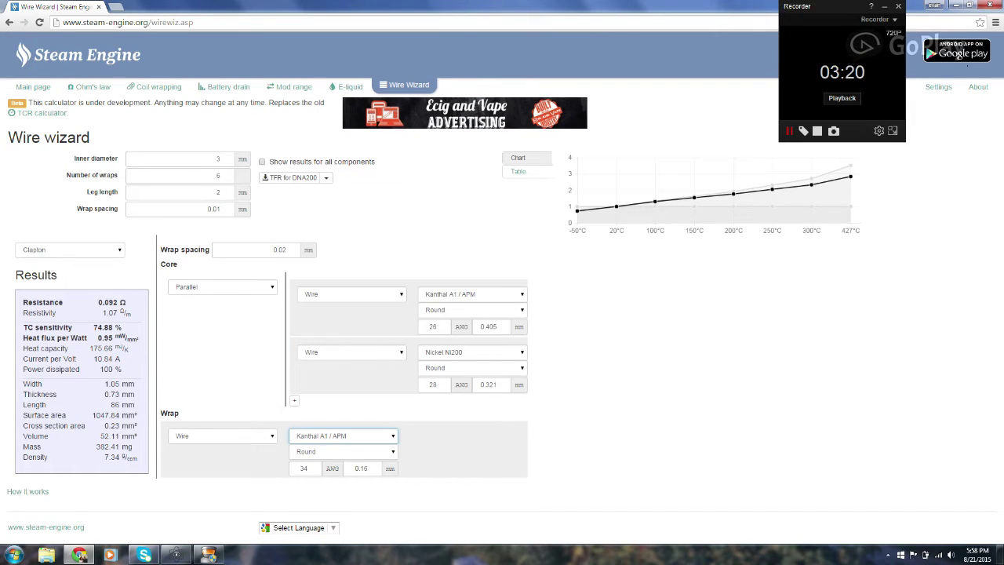
{"action": "left_click", "coordinate": [222, 435]}
{"action": "key", "text": "Escape"}
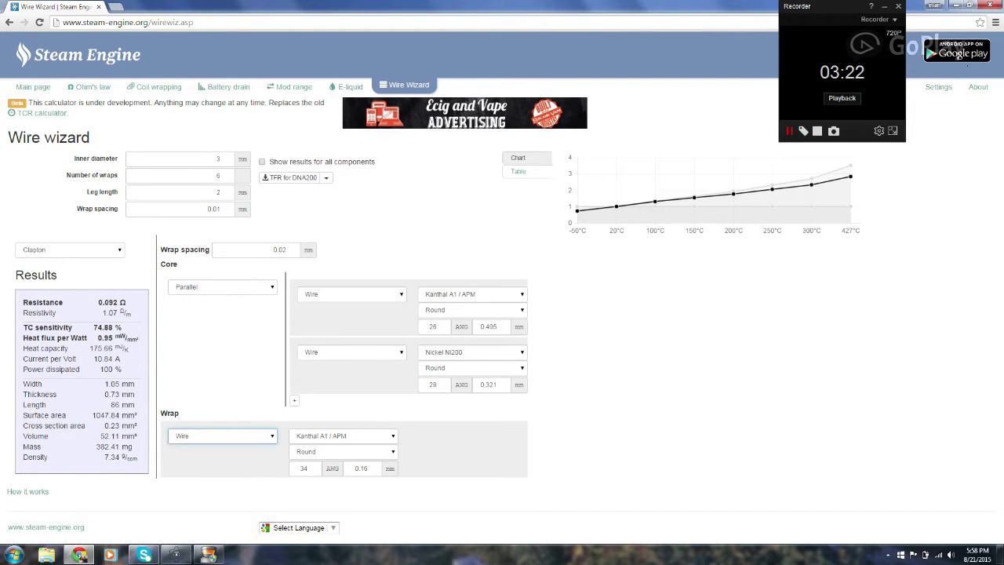
Examine the coil's temperature and resistance factors as a table, then return to the chart
{"action": "left_click", "coordinate": [958, 54]}
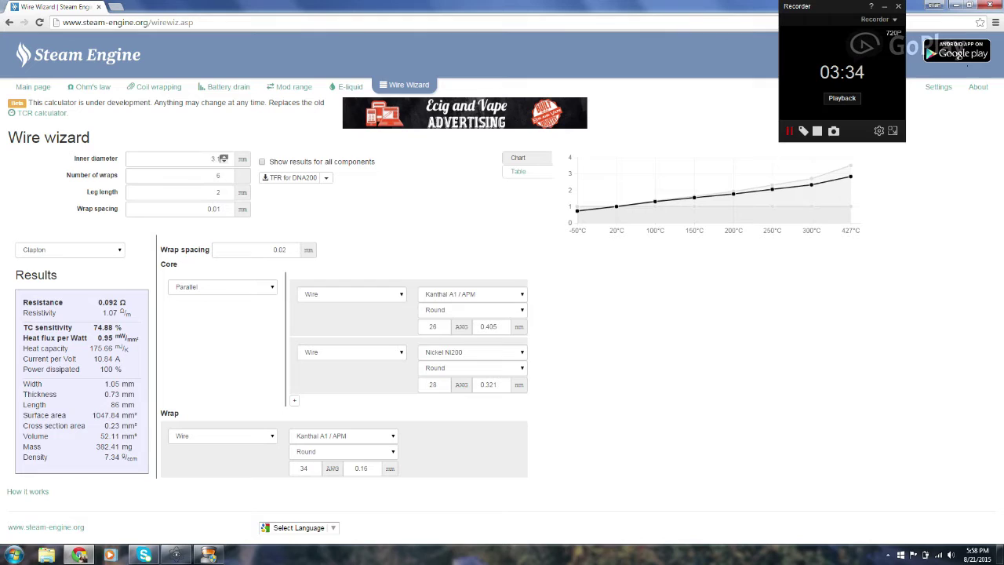
{"action": "left_click", "coordinate": [221, 159]}
{"action": "left_click", "coordinate": [518, 171]}
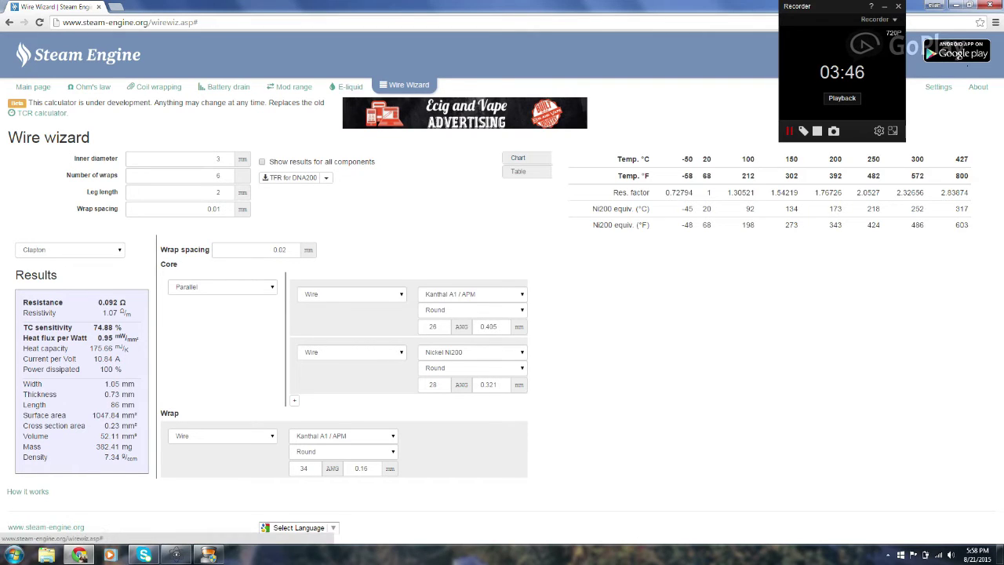
{"action": "left_click", "coordinate": [518, 157]}
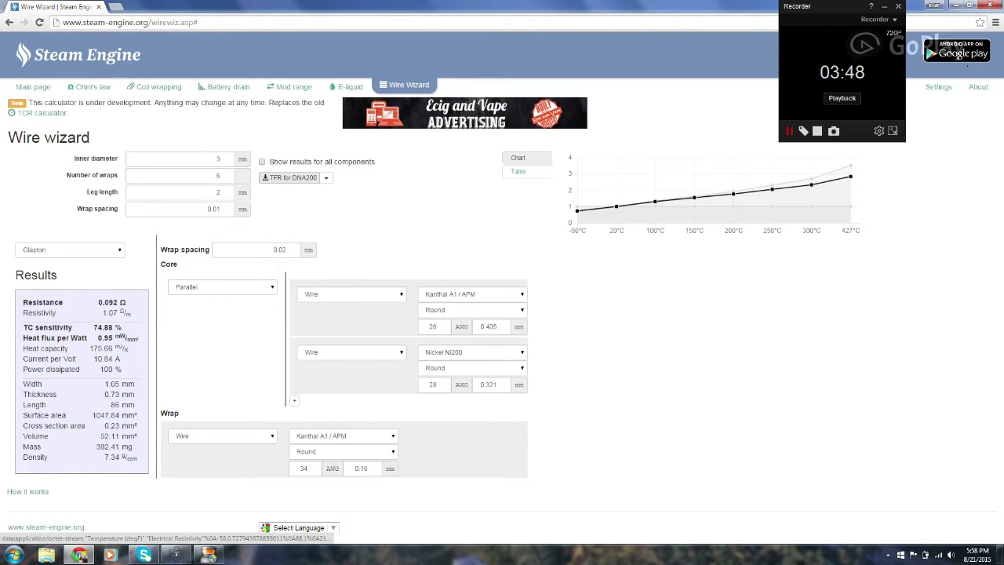
Download the TFR for DNA200 CSV file and show it in its folder
{"action": "left_click", "coordinate": [289, 177]}
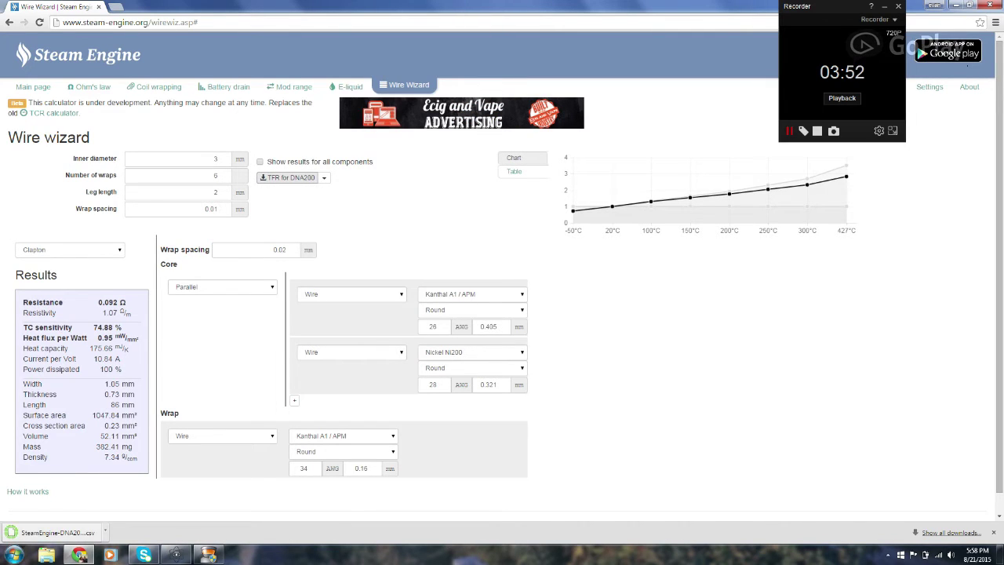
{"action": "right_click", "coordinate": [49, 532]}
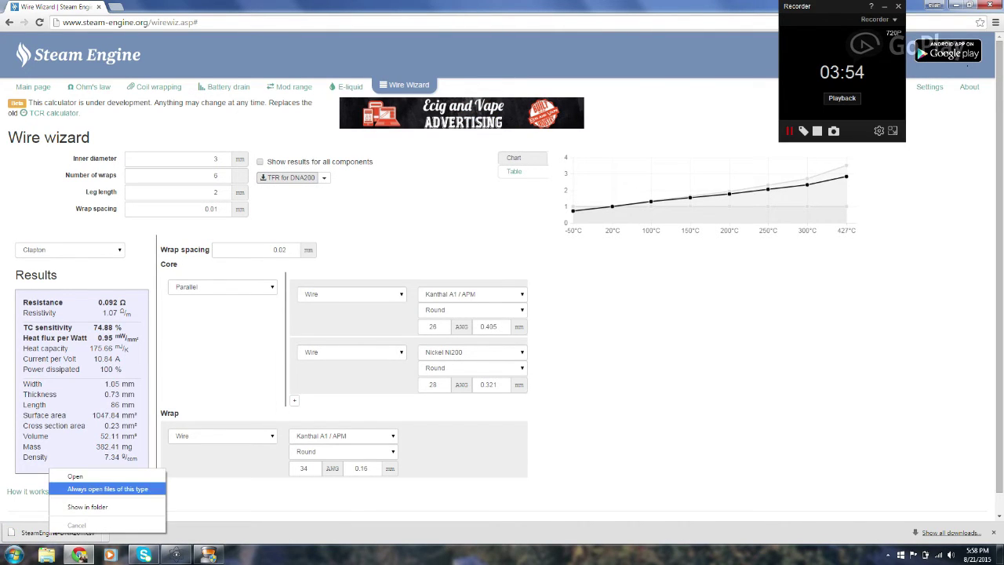
{"action": "left_click", "coordinate": [87, 507]}
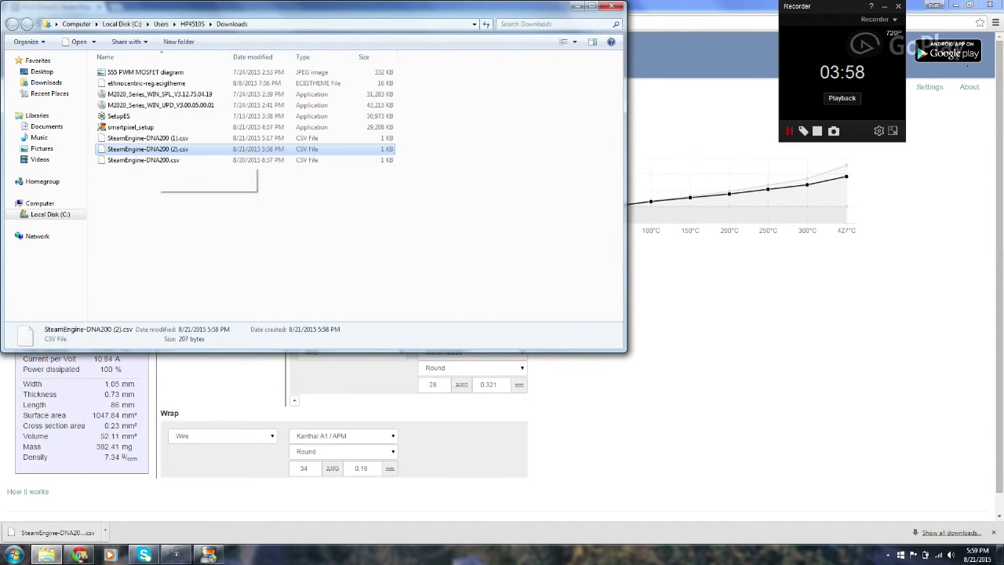
Rename the newly downloaded file SteamEngine-DNA200 (2).csv in the Downloads folder to Clapton.csv
{"action": "right_click", "coordinate": [160, 149]}
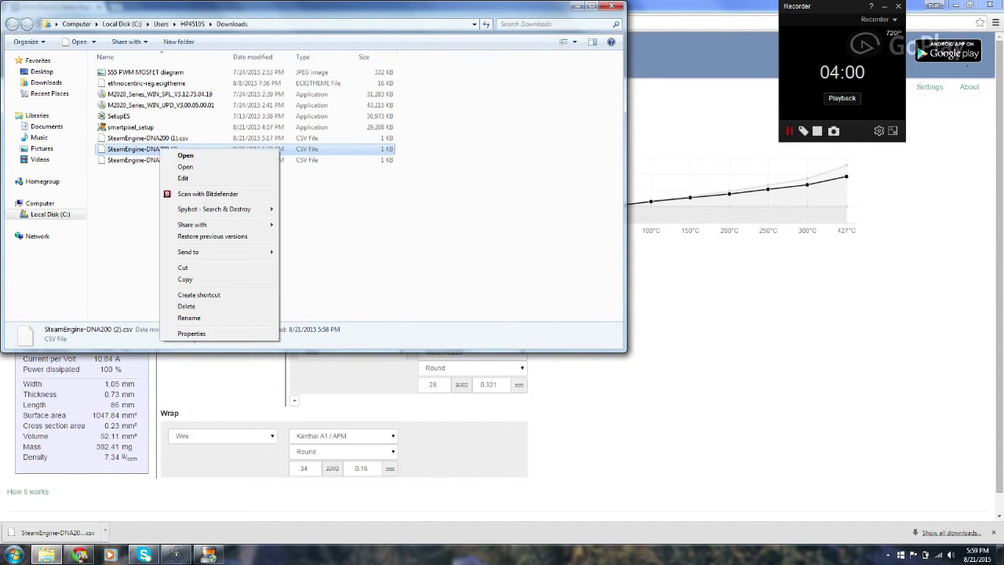
{"action": "left_click", "coordinate": [189, 318]}
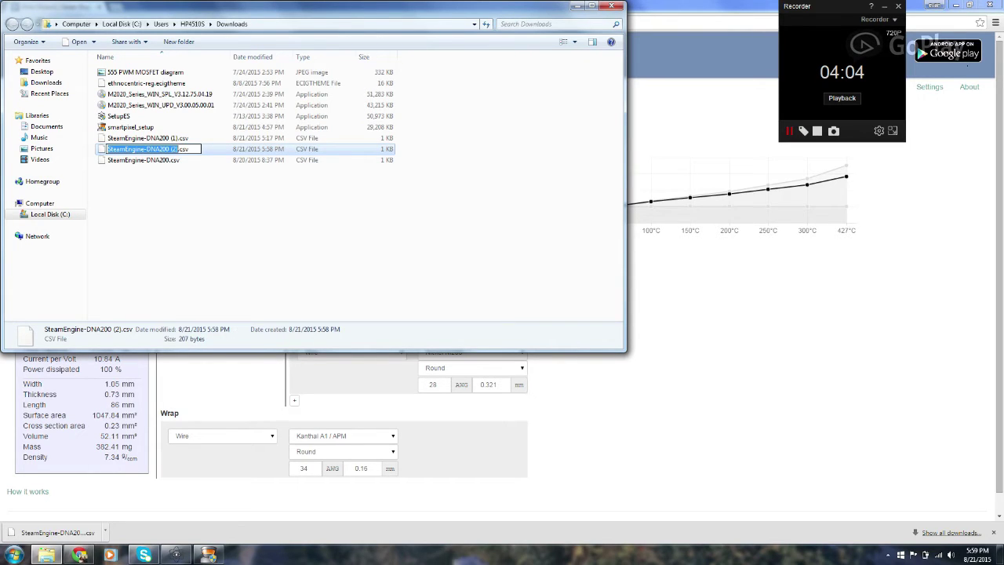
{"action": "type", "text": "C"}
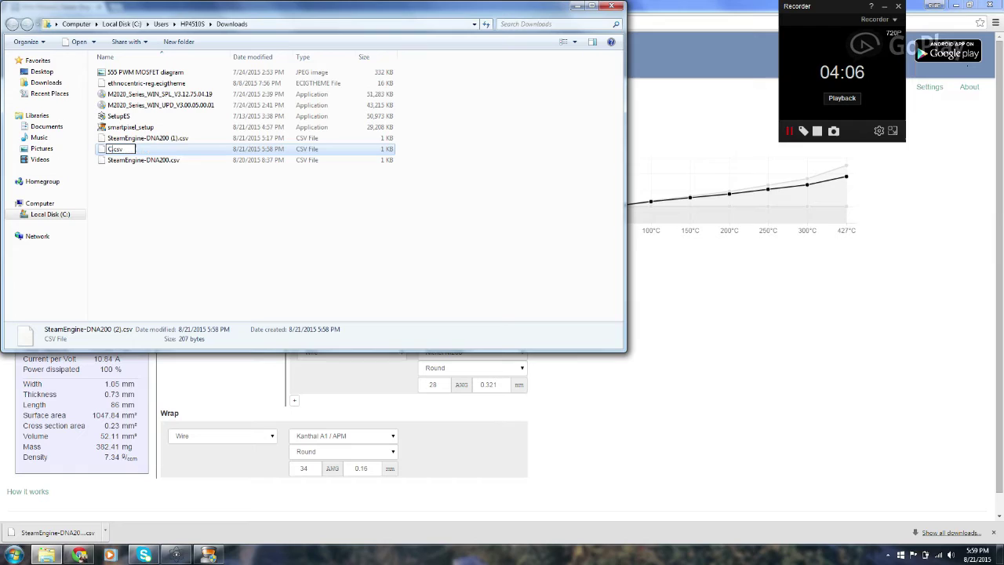
{"action": "type", "text": "lapton"}
{"action": "key", "text": "Return"}
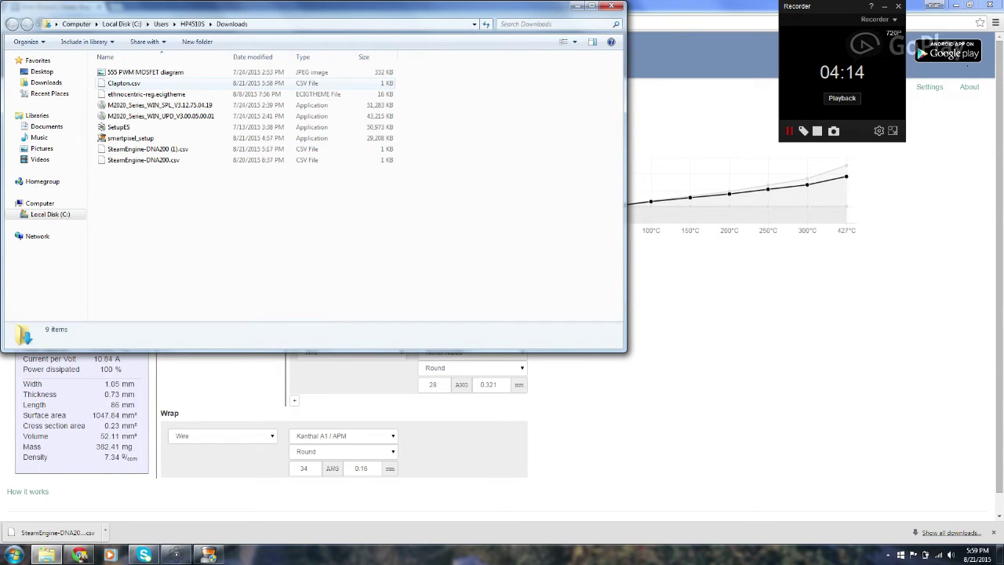
Move Clapton.csv from the Downloads folder to the desktop
{"action": "right_click", "coordinate": [145, 81]}
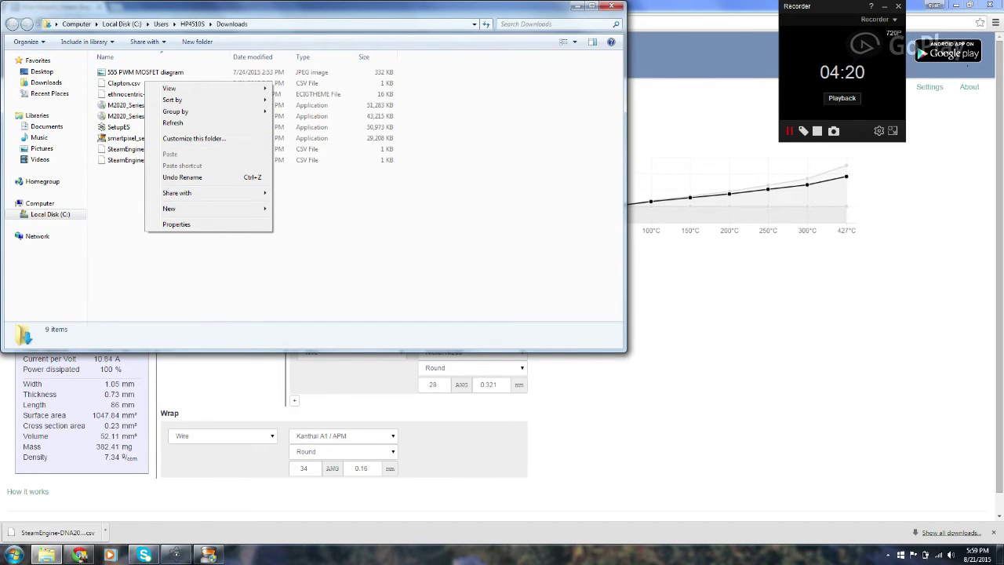
{"action": "left_click", "coordinate": [126, 82]}
{"action": "right_click", "coordinate": [127, 84]}
{"action": "left_click", "coordinate": [150, 202]}
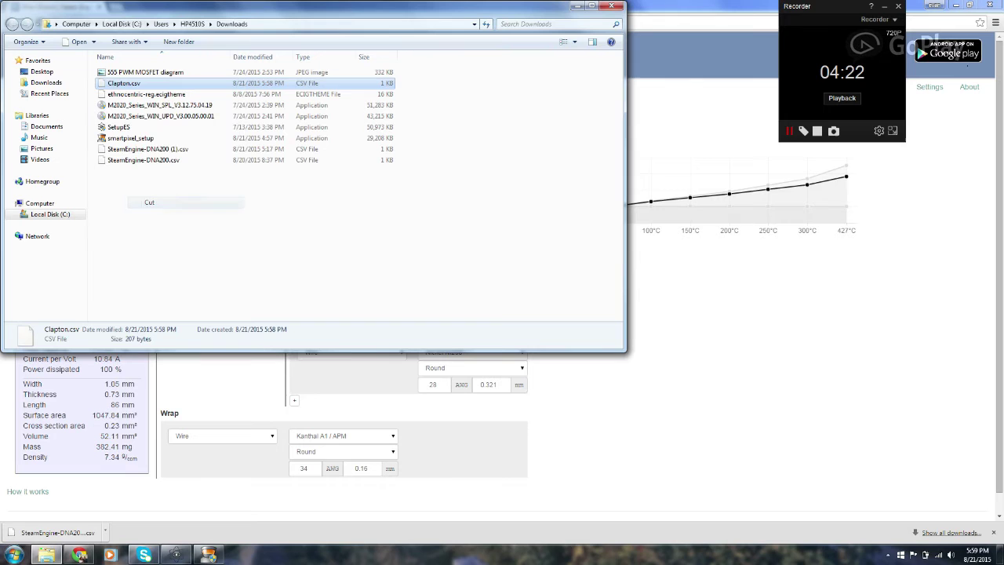
{"action": "left_click", "coordinate": [610, 6]}
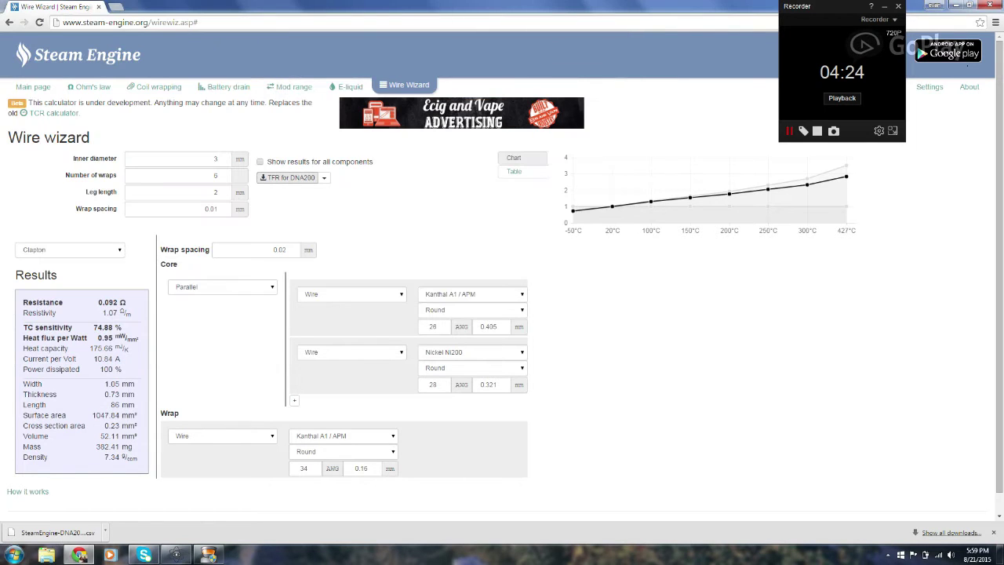
{"action": "key", "text": "alt+Tab"}
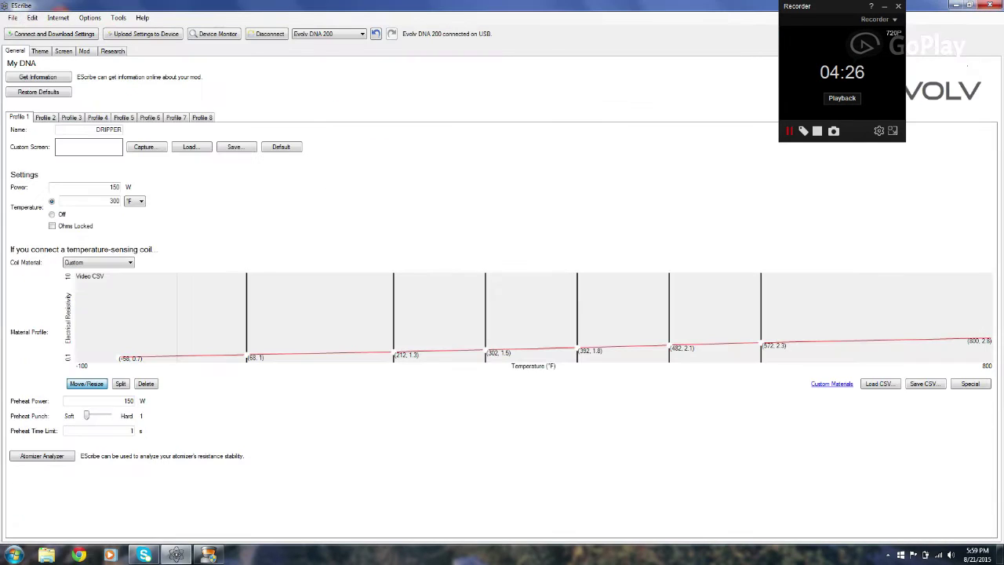
{"action": "left_click", "coordinate": [969, 4]}
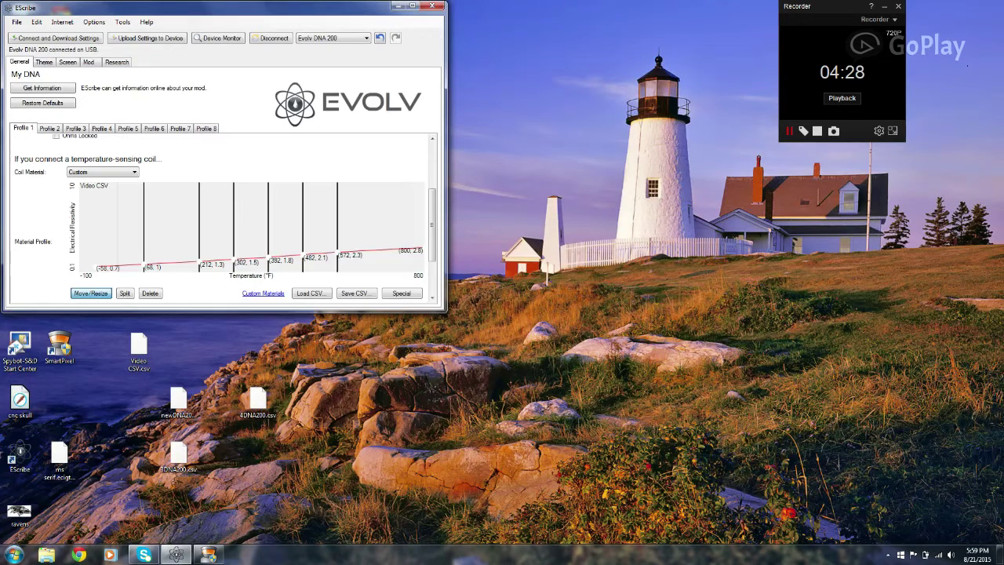
{"action": "right_click", "coordinate": [368, 383]}
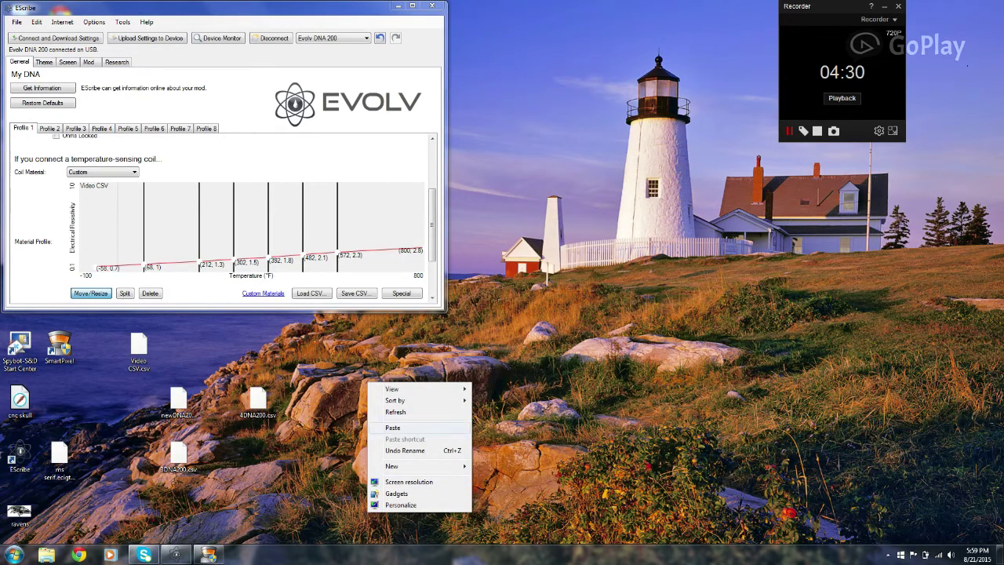
{"action": "left_click", "coordinate": [419, 428]}
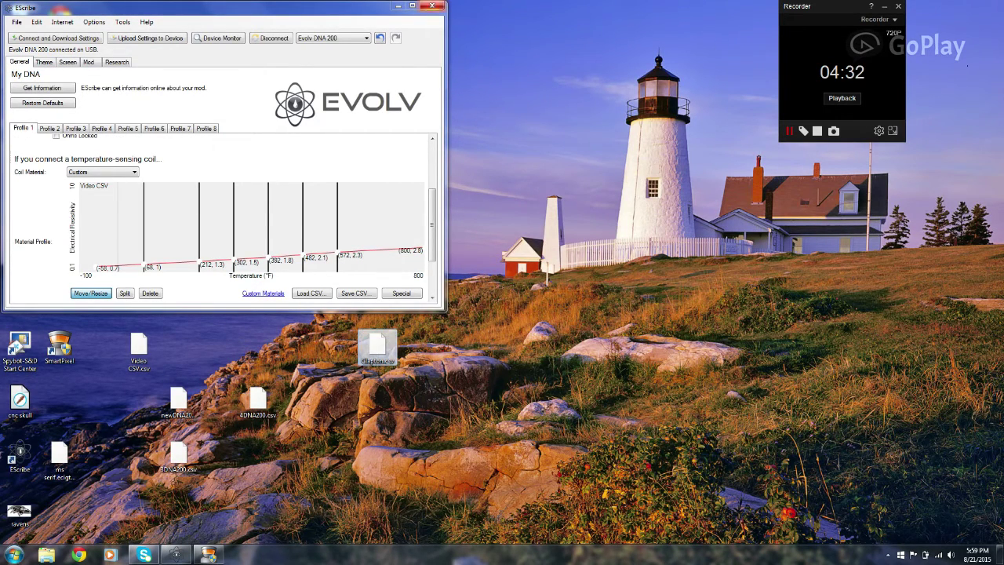
In EScribe, load Clapton.csv from the desktop as Profile 1's custom coil material and upload the settings to the device
{"action": "left_click", "coordinate": [412, 5]}
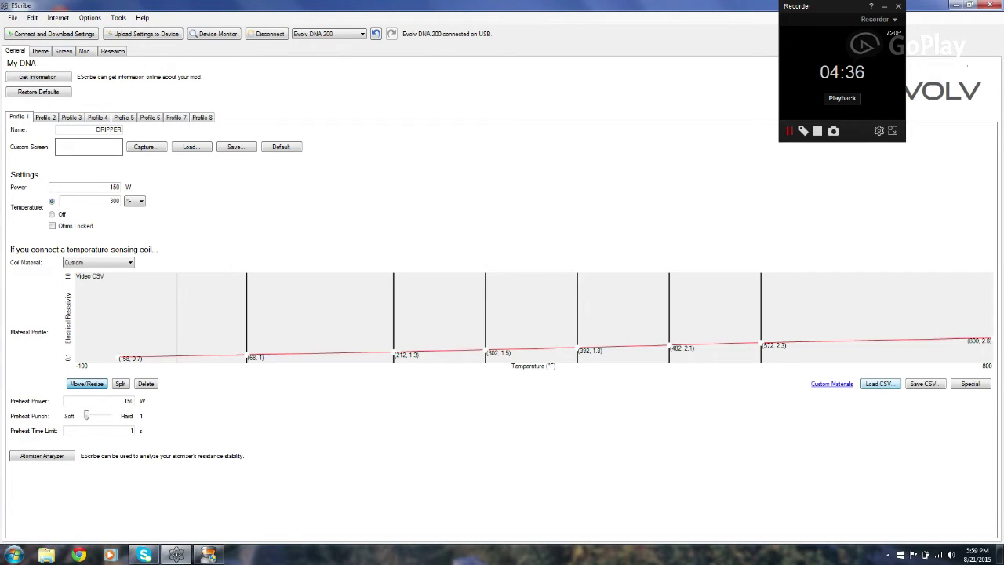
{"action": "left_click", "coordinate": [879, 384]}
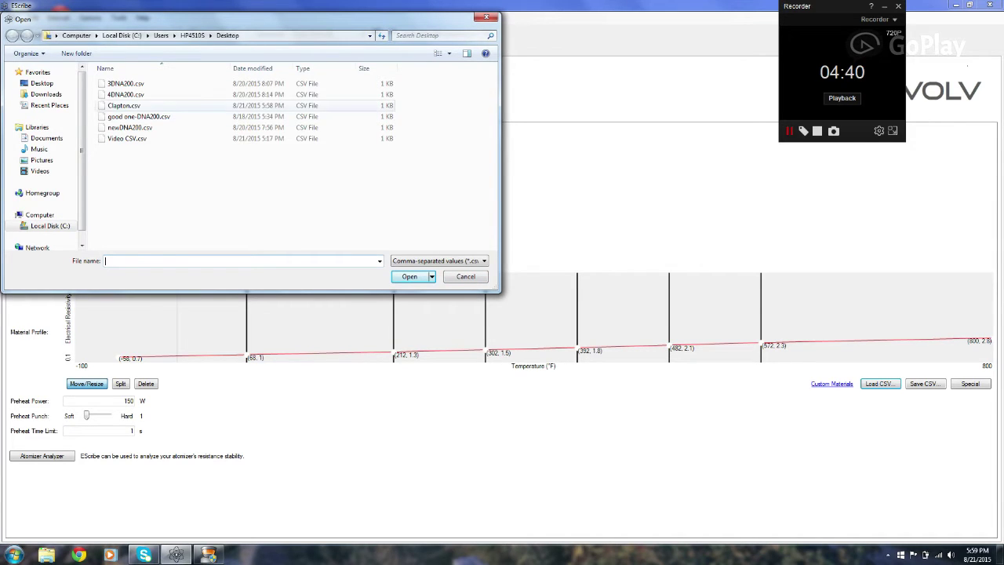
{"action": "left_click", "coordinate": [124, 105]}
{"action": "left_click", "coordinate": [409, 276]}
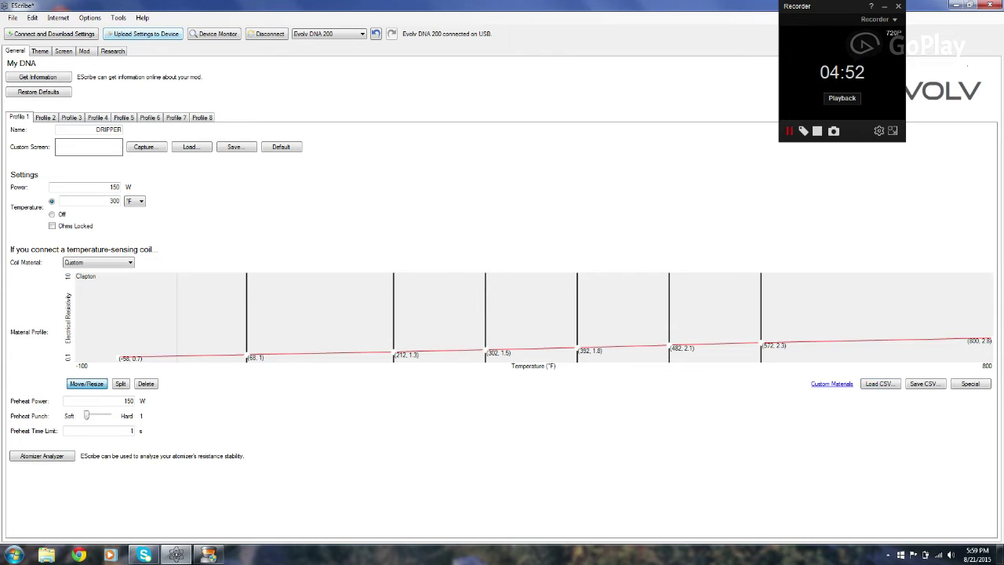
{"action": "left_click", "coordinate": [143, 34]}
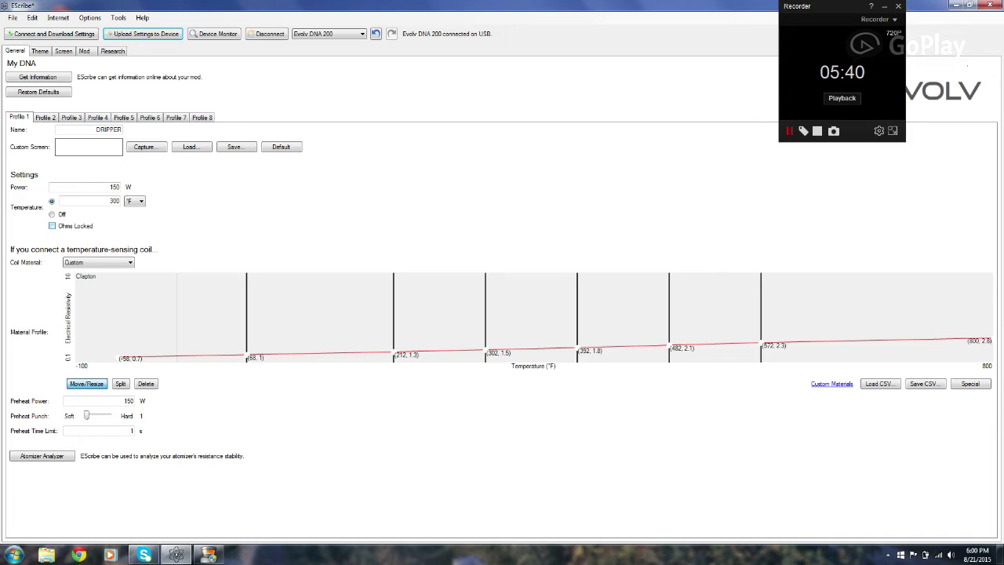
Turn Ohms Locked on for Profile 1 and off again, keeping the temperature setting enabled
{"action": "left_click", "coordinate": [52, 226]}
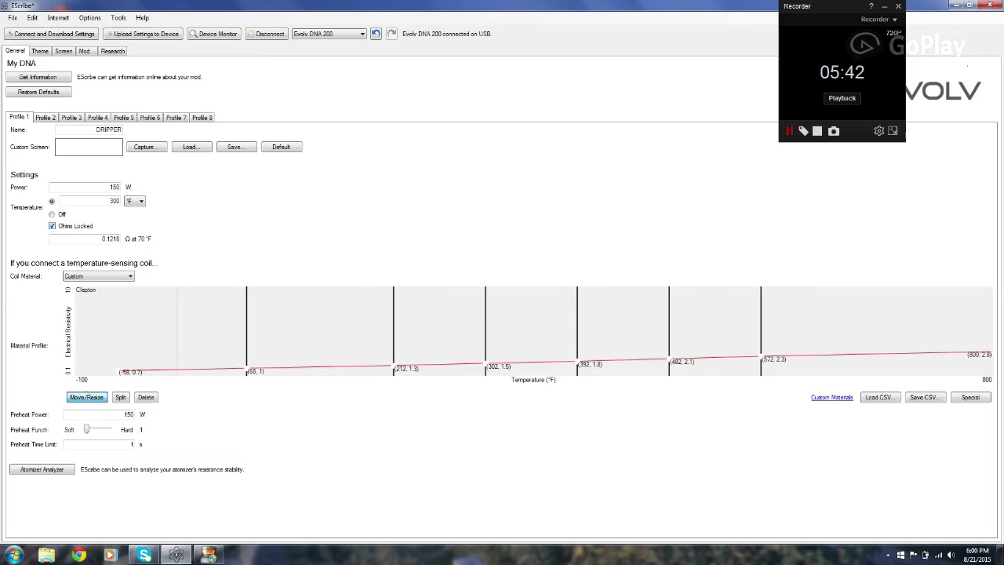
{"action": "left_click", "coordinate": [53, 226]}
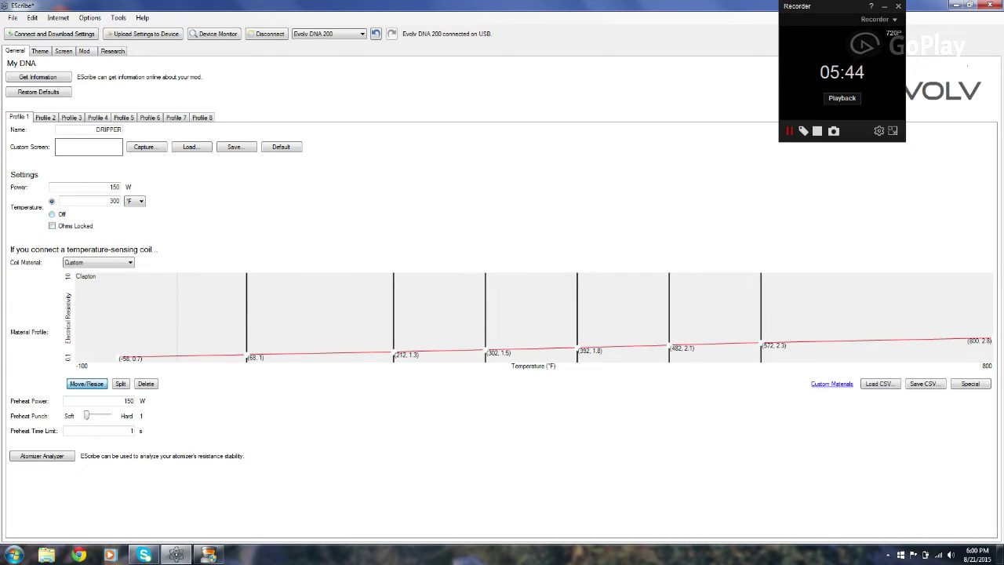
{"action": "left_click", "coordinate": [52, 201]}
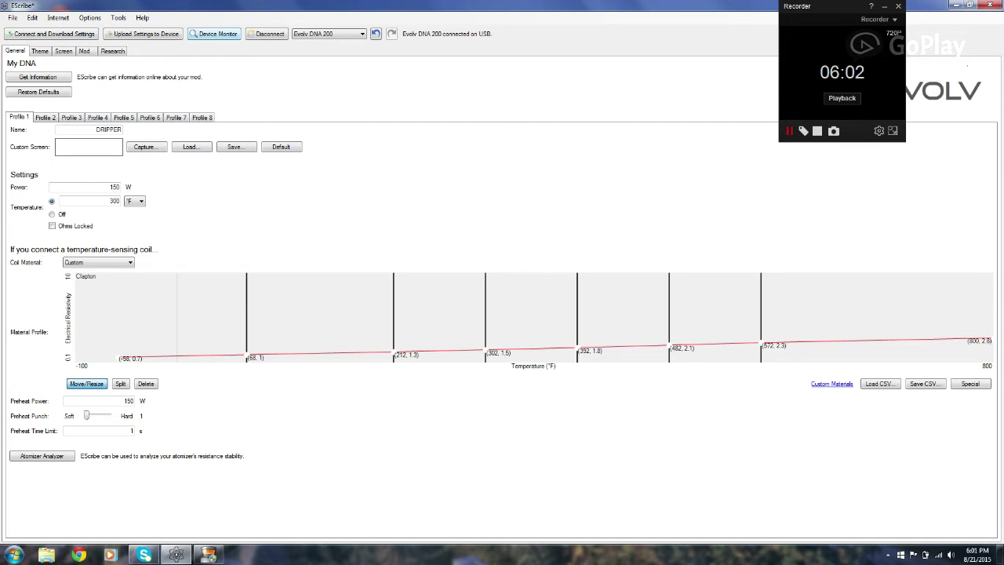
Examine the live power, temperature and resistance curves in the Device Monitor while firing the coil, then close it
{"action": "left_click", "coordinate": [217, 33]}
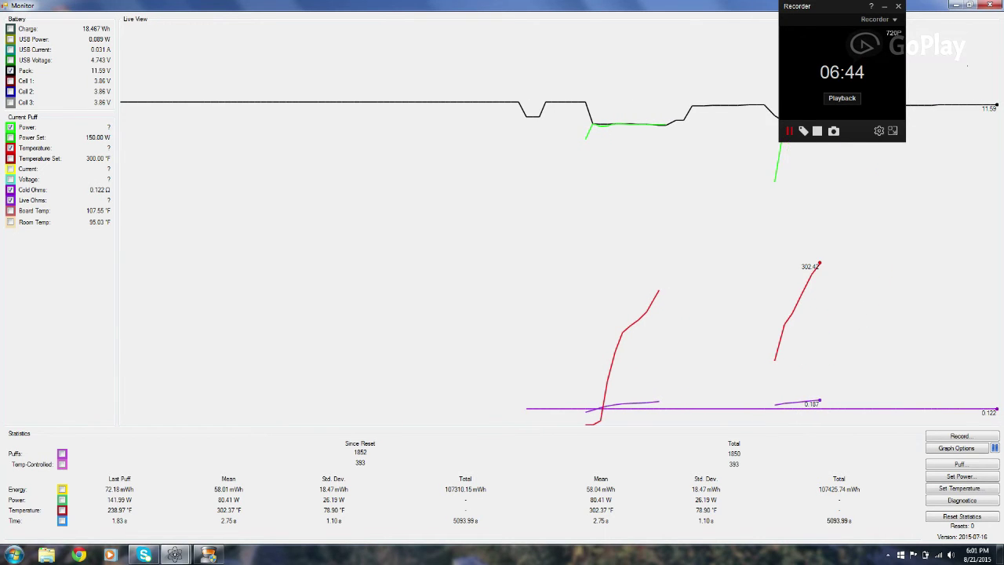
{"action": "left_click", "coordinate": [989, 4]}
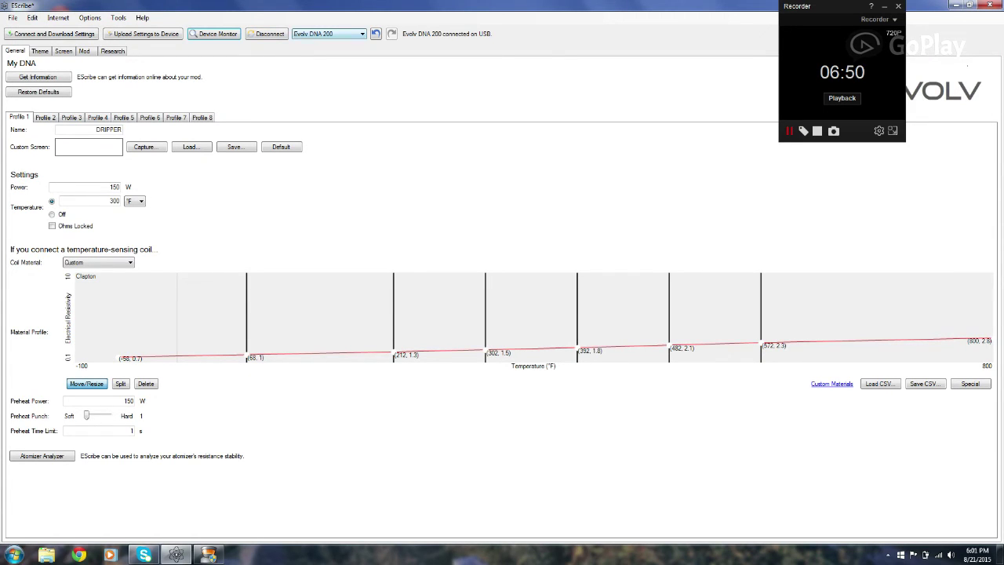
{"action": "left_click", "coordinate": [329, 33]}
{"action": "left_click", "coordinate": [328, 34]}
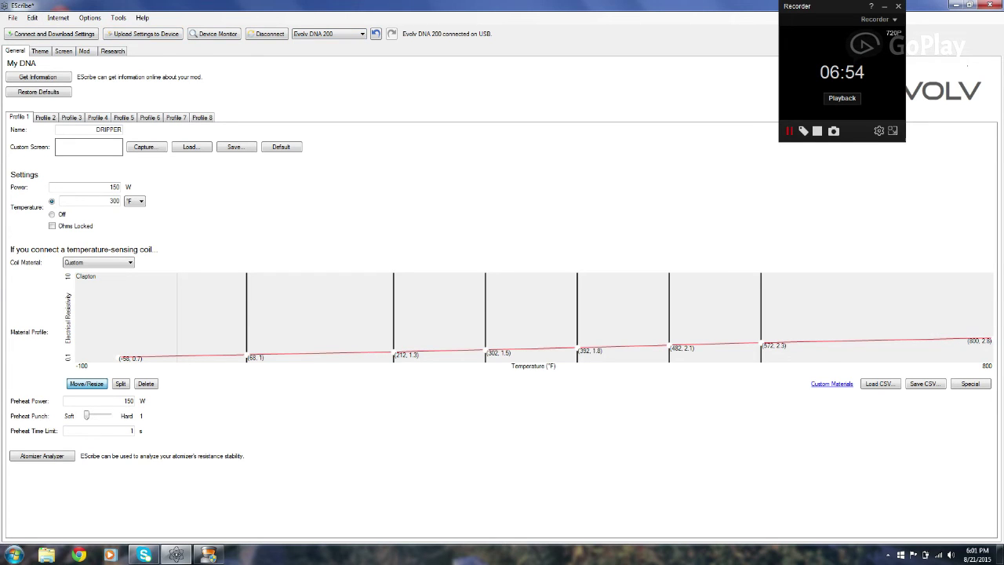
Review the theme's custom screens, the screen display settings, and the mod's battery, electrical and thermal settings
{"action": "left_click", "coordinate": [40, 51]}
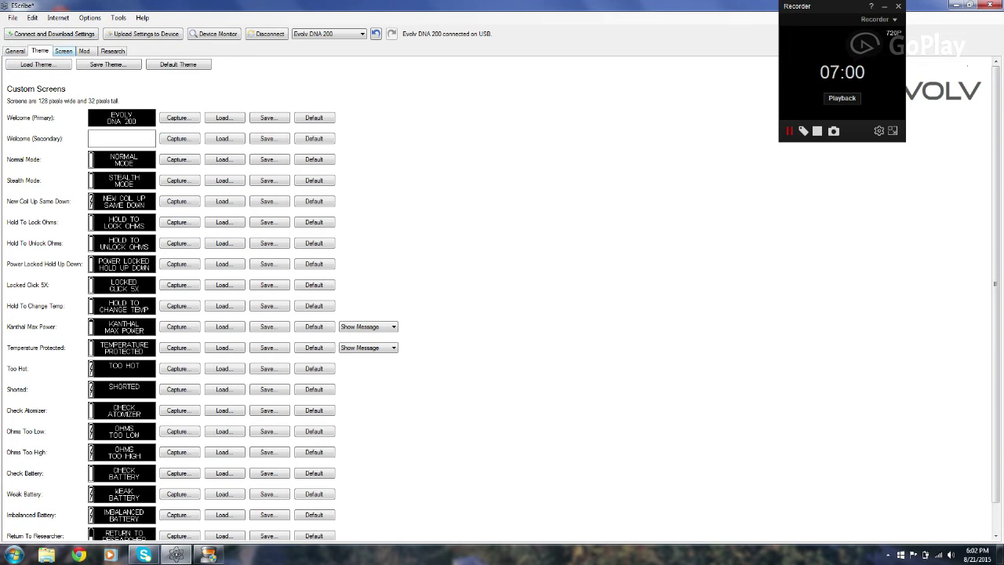
{"action": "left_click", "coordinate": [63, 50]}
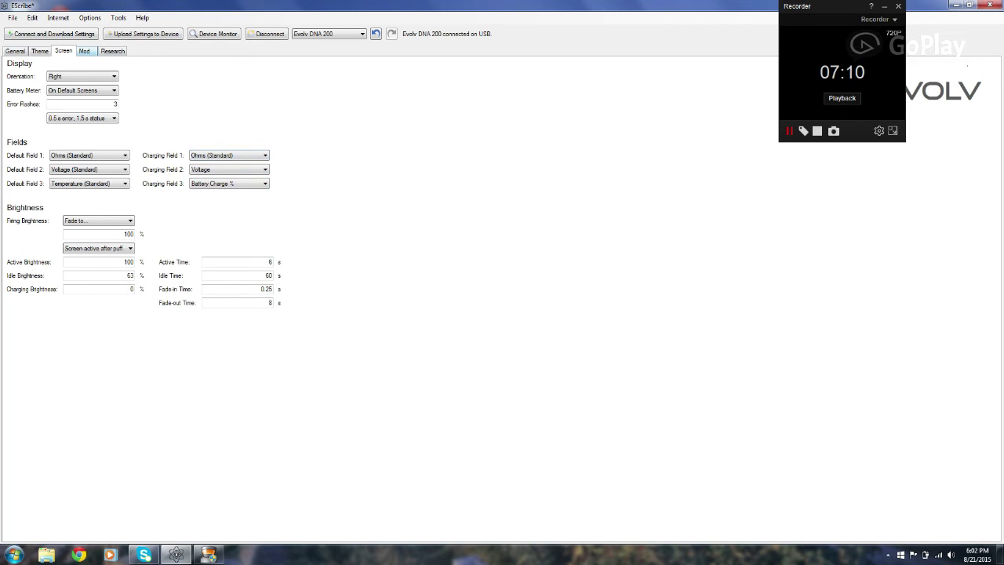
{"action": "left_click", "coordinate": [84, 51]}
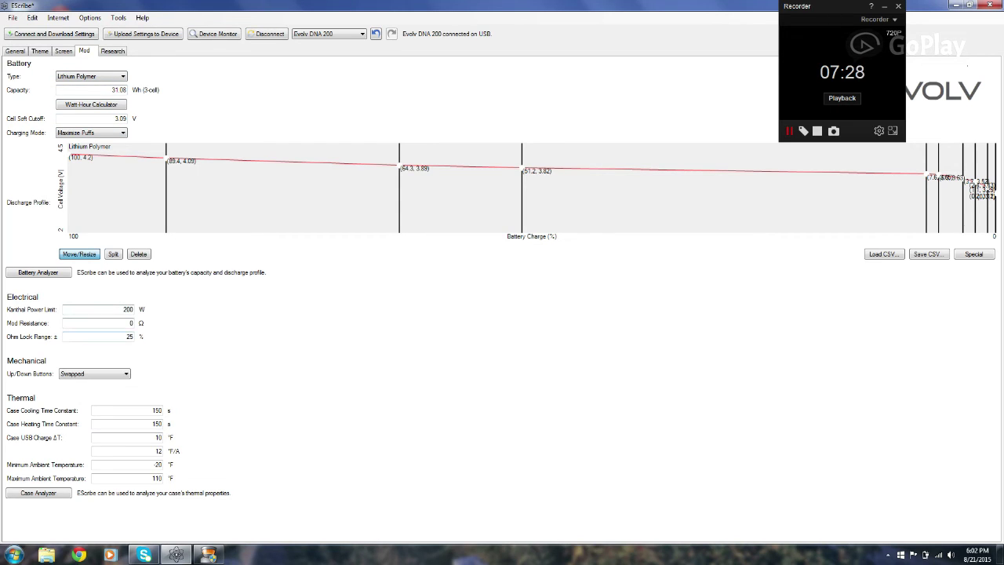
{"action": "left_click", "coordinate": [122, 309]}
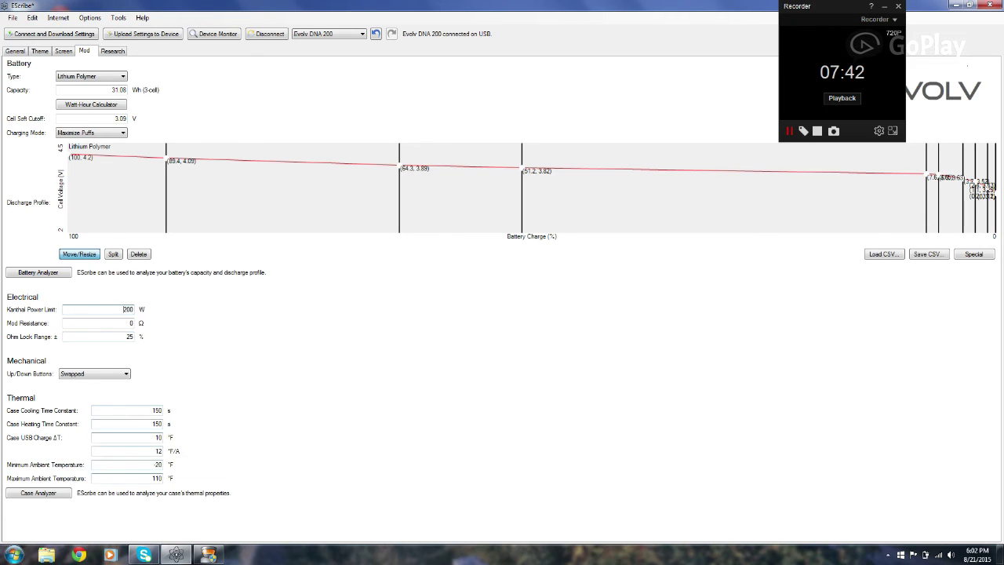
Review the Research settings, checking the available power options under Experimental Setup without changing them
{"action": "left_click", "coordinate": [112, 50]}
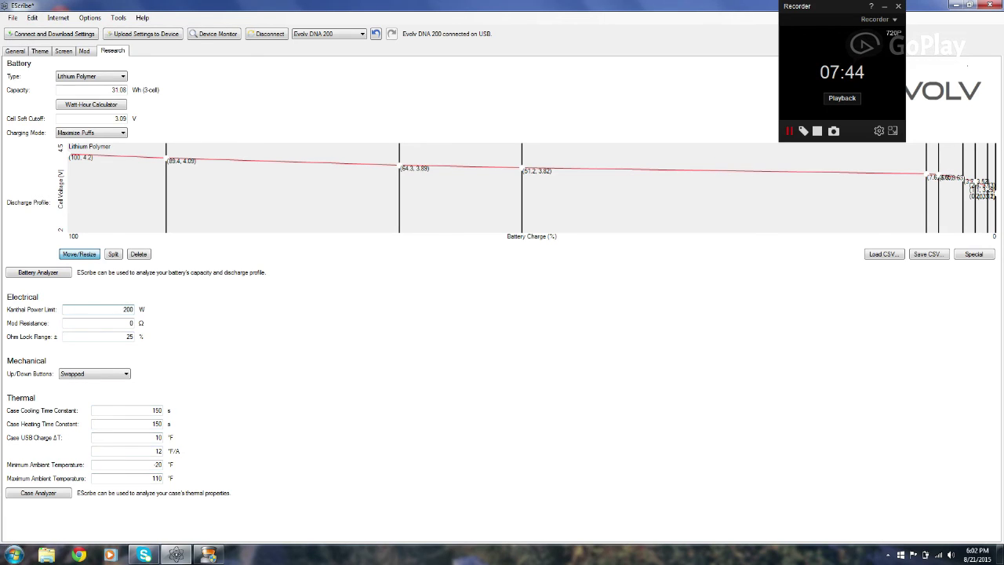
{"action": "left_click", "coordinate": [93, 113]}
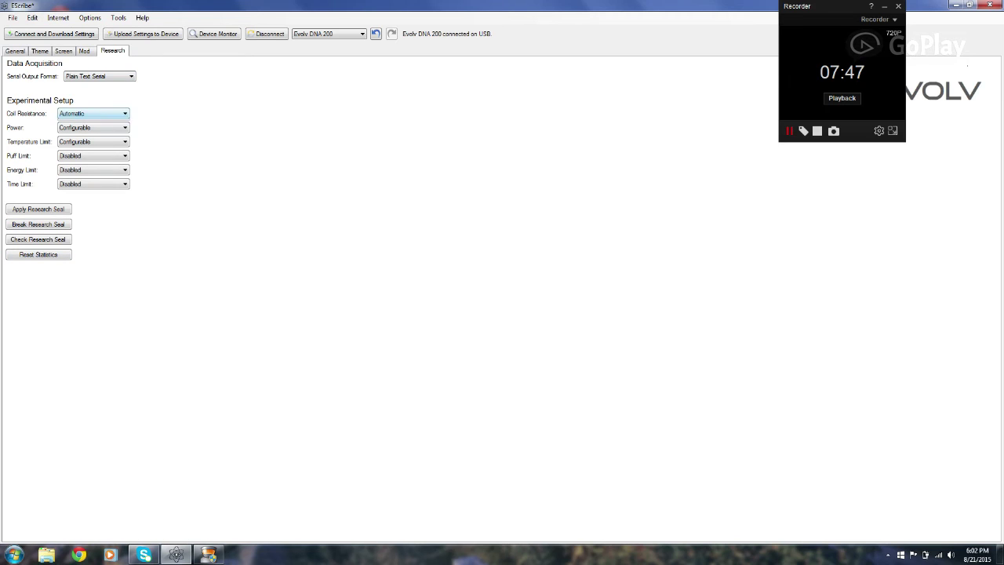
{"action": "left_click", "coordinate": [92, 113]}
{"action": "key", "text": "Tab"}
{"action": "key", "text": "alt+Down"}
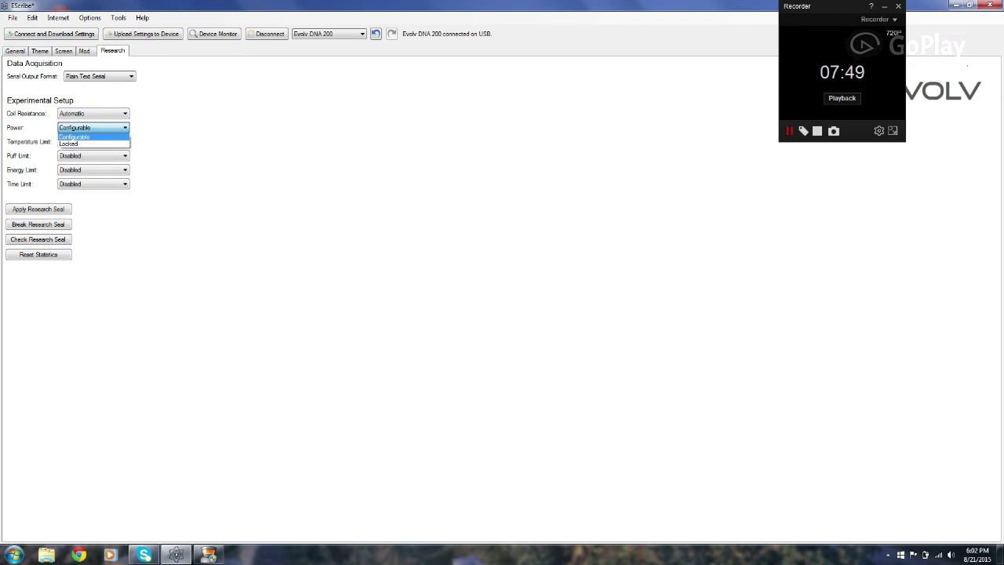
{"action": "key", "text": "Escape"}
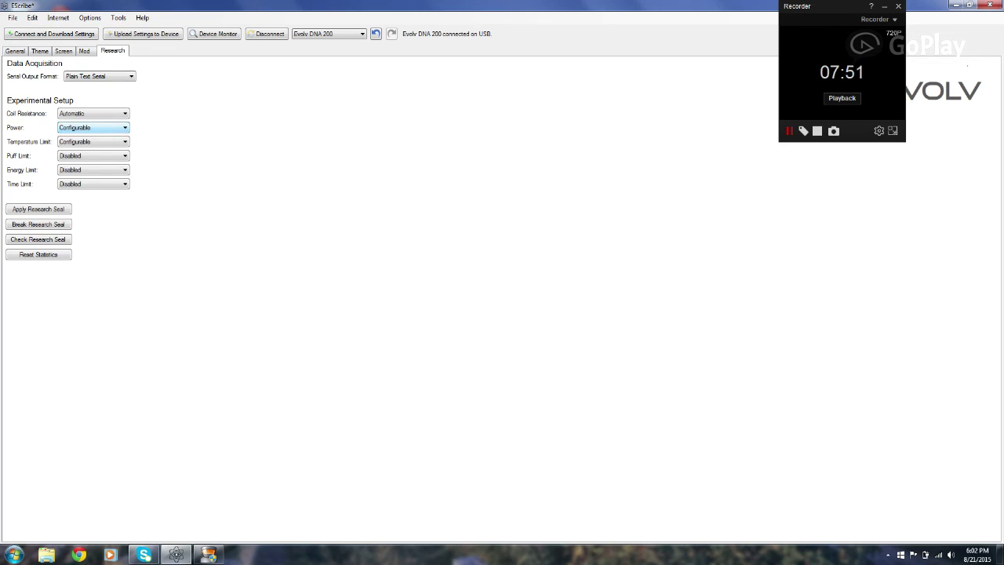